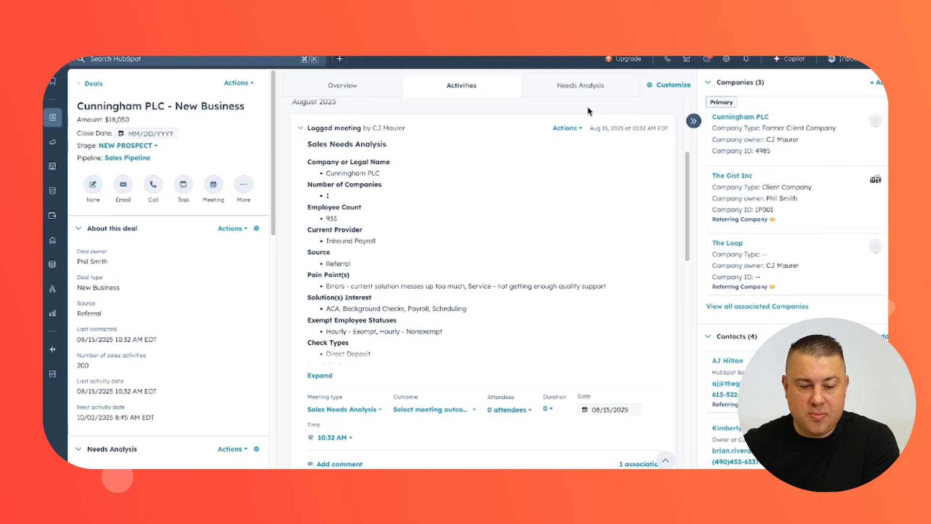
Step: Create a workflow from scratch, skipping the trigger and choosing Contact as the record type that can enroll
mouse_move(53, 289)
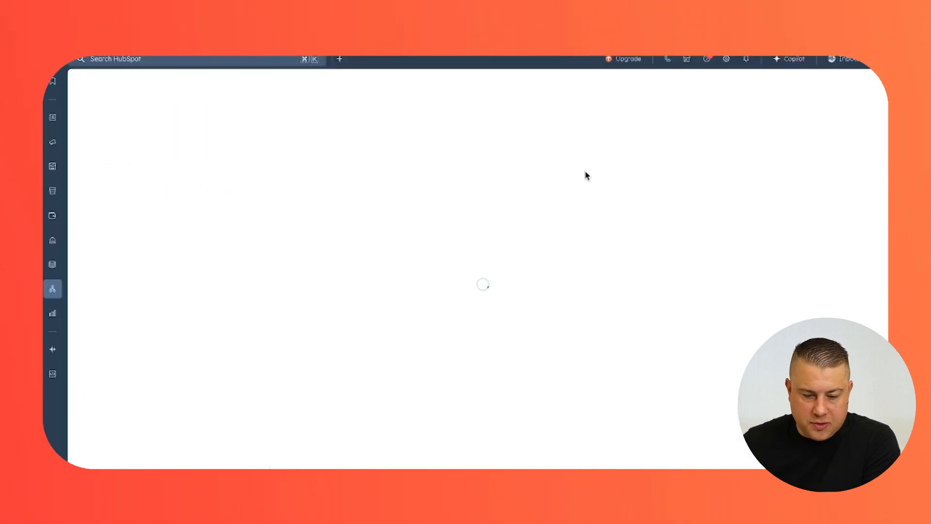
left_click(850, 86)
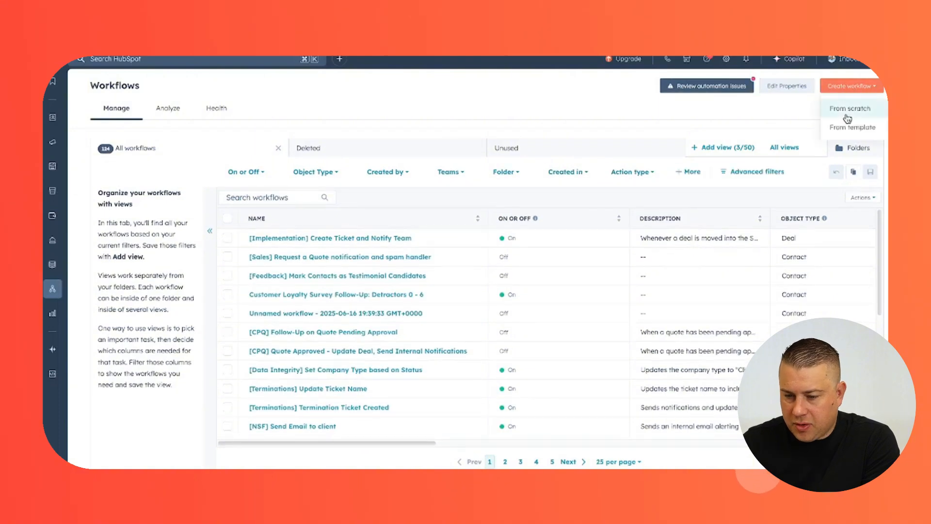
left_click(848, 109)
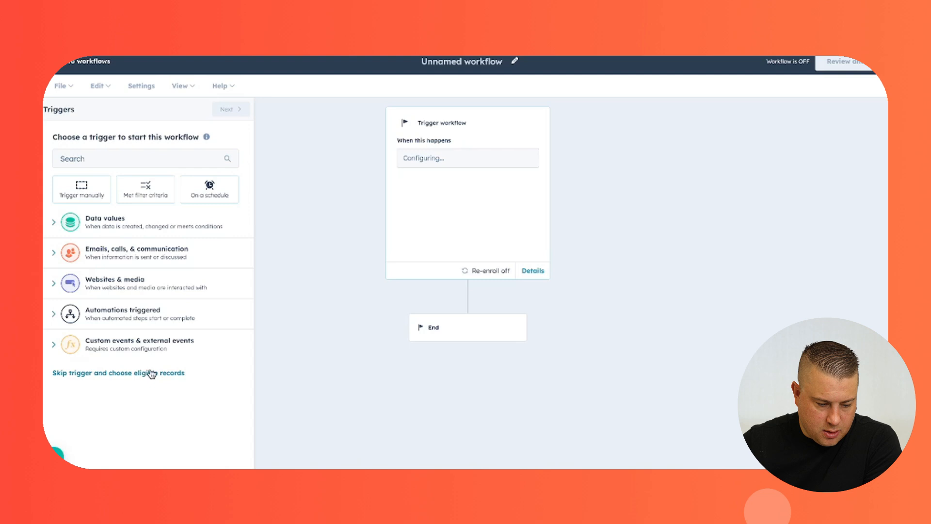
left_click(152, 374)
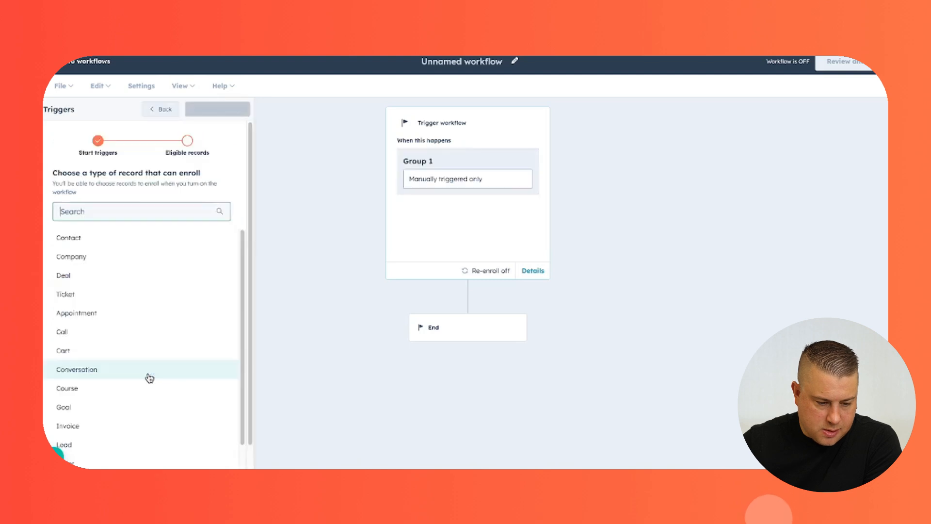
left_click(116, 246)
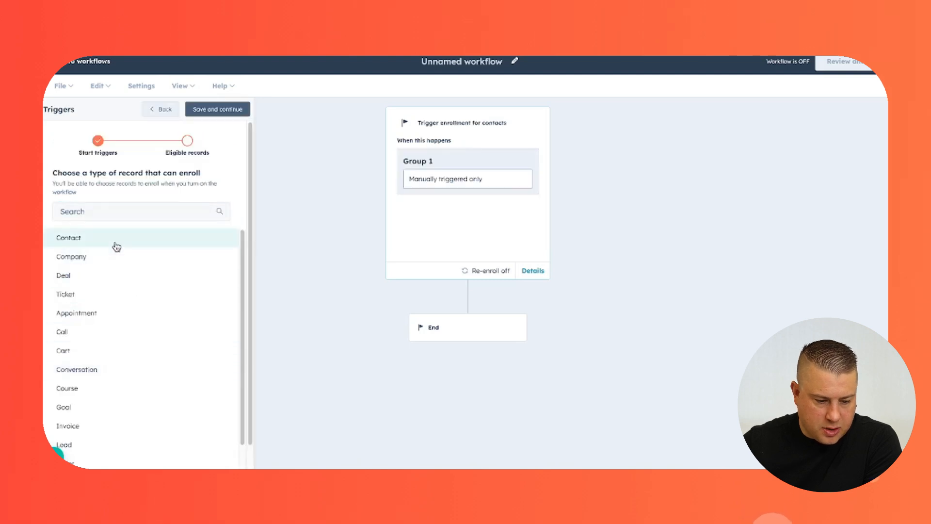
left_click(221, 111)
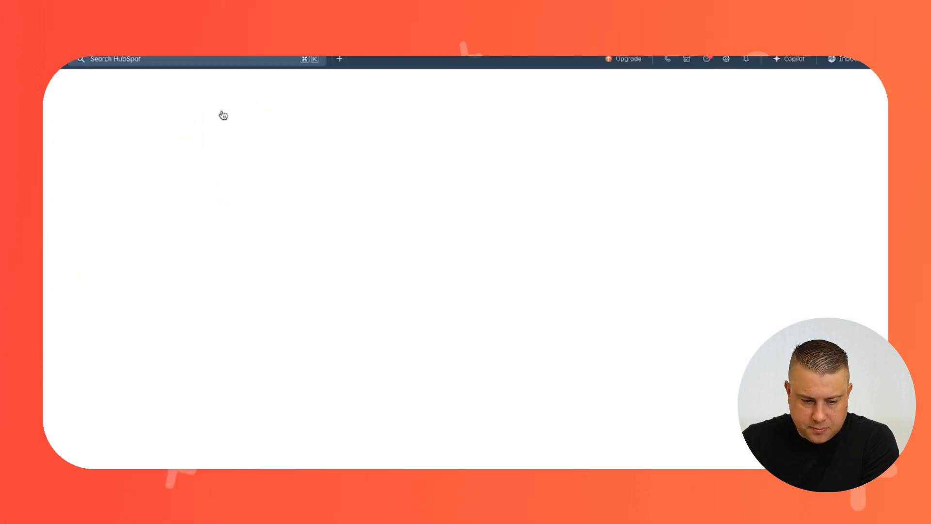
Step: Change the enrollment trigger to start when filter criteria is met, using the Form submissions category
left_click(435, 228)
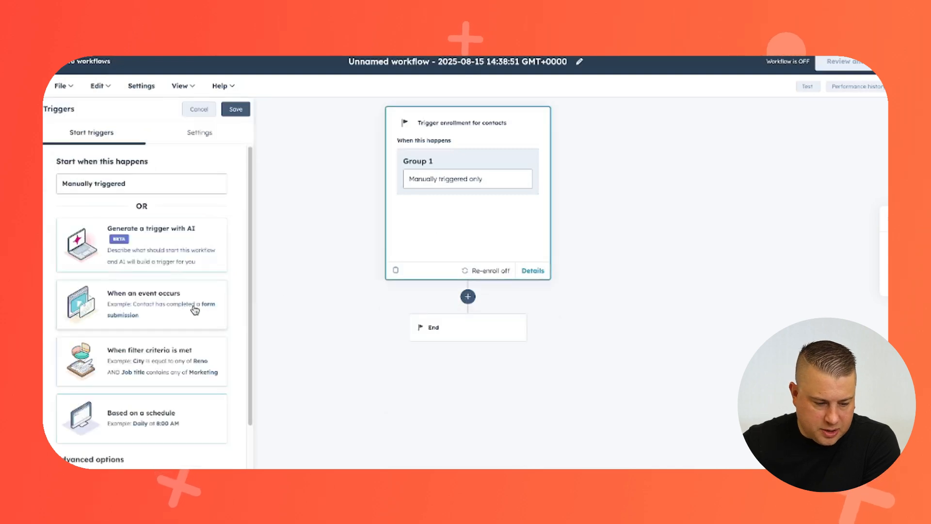
left_click(193, 363)
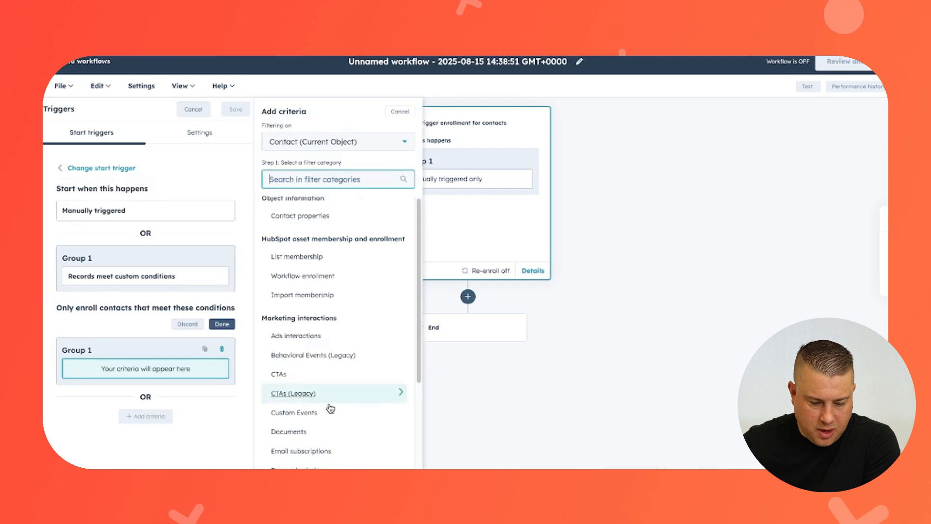
left_click(313, 467)
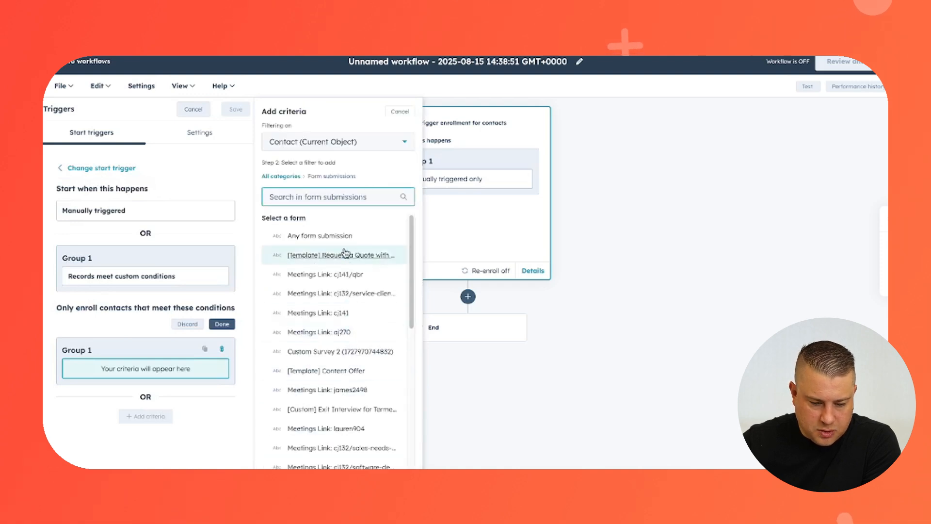
Step: Restrict enrollment to contacts who have filled out the [Template] Request a Quote form and save the trigger
scroll(343, 254, "down", 10)
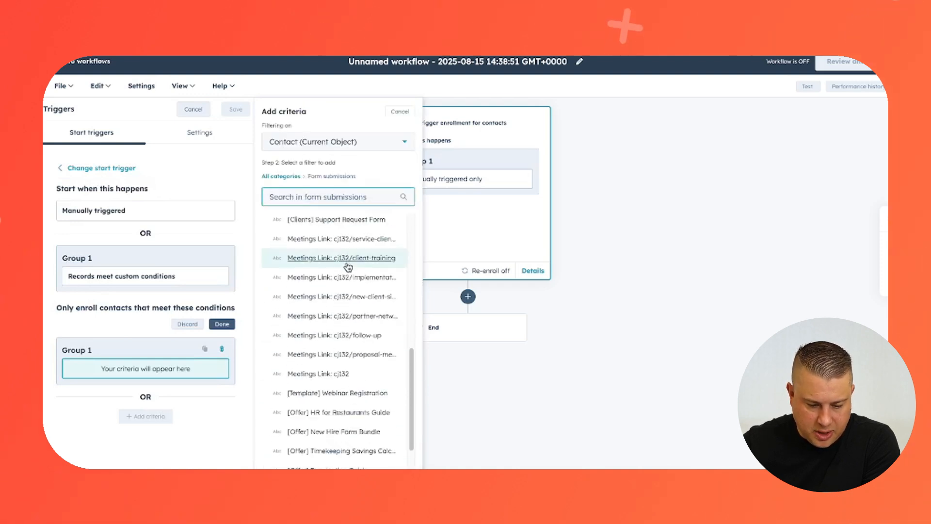
scroll(348, 267, "down", 2)
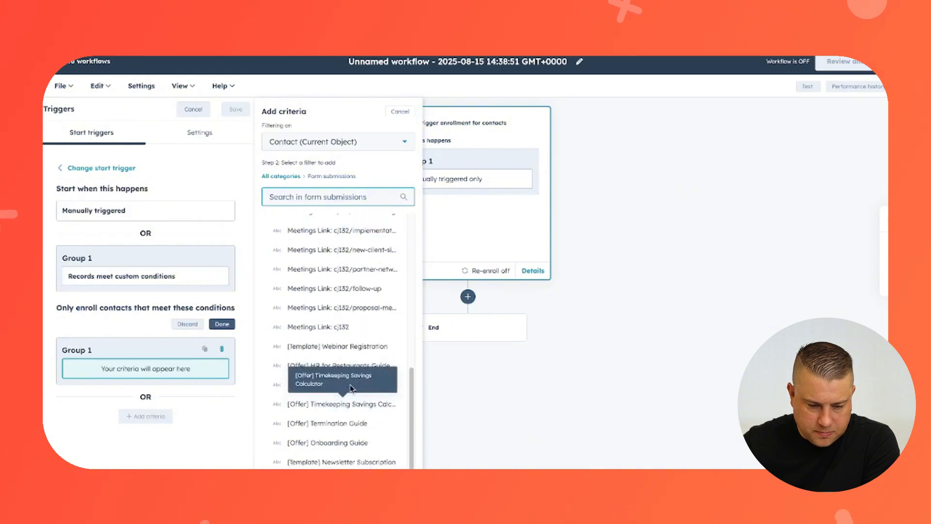
type("feq")
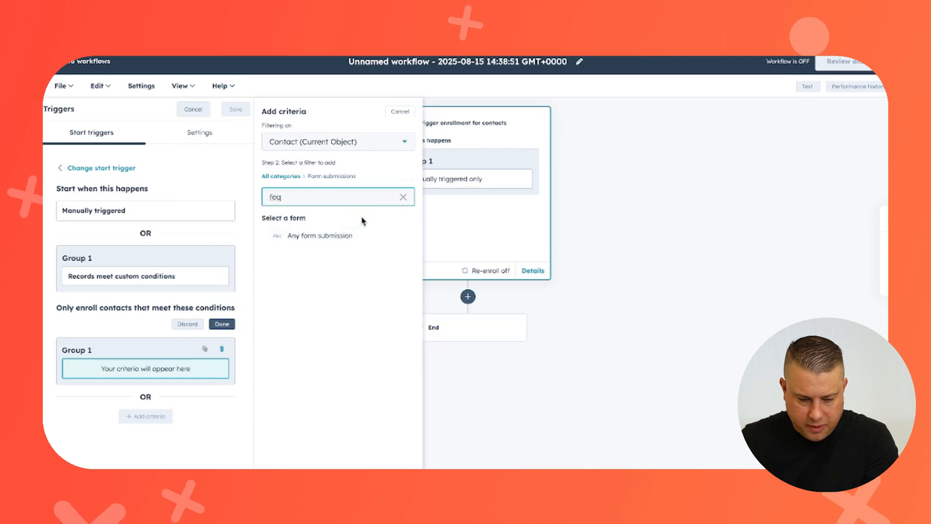
key("BackSpace")
key("BackSpace")
key("BackSpace")
type("re")
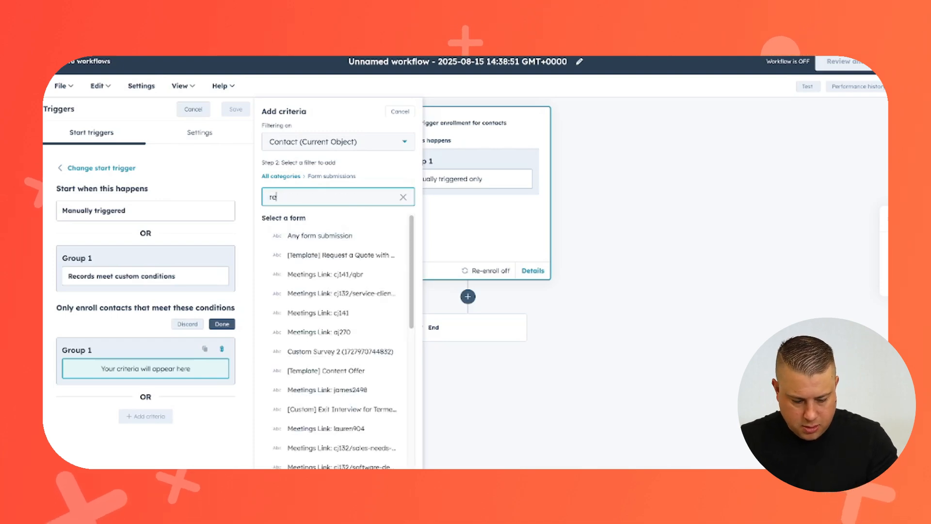
type("q")
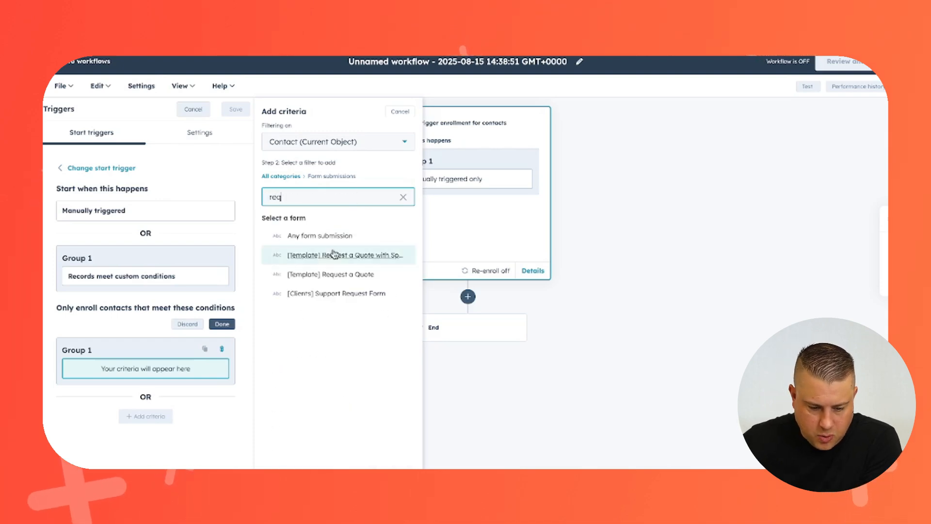
left_click(338, 275)
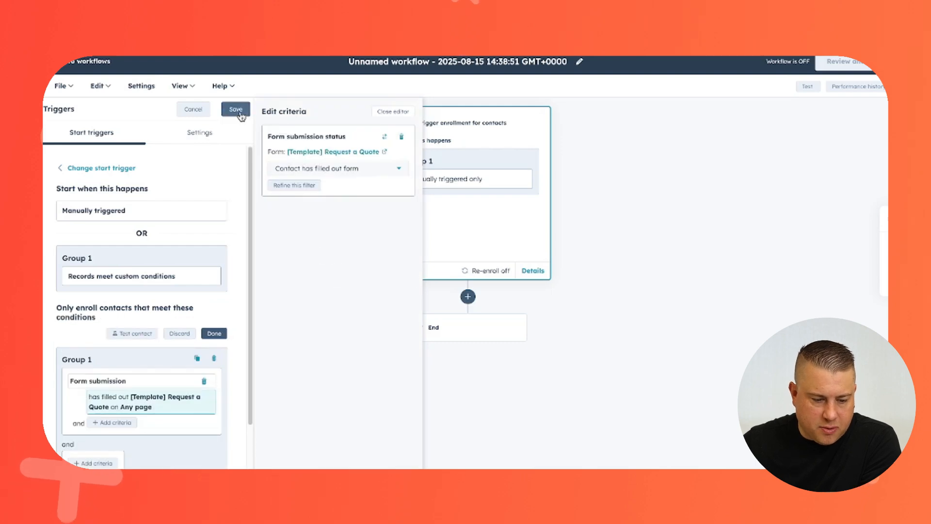
left_click(239, 111)
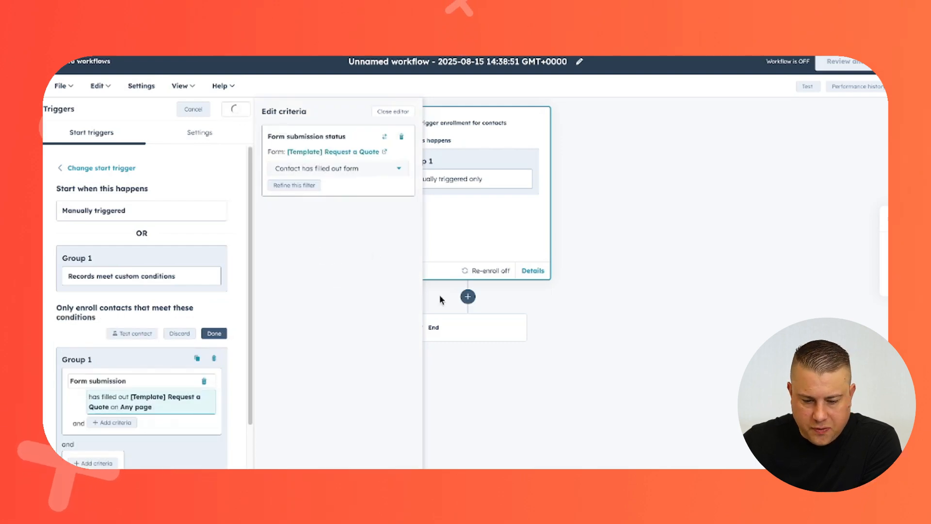
Step: Add a Create task action from the CRM category directly after the enrollment trigger
left_click(467, 296)
scroll(194, 310, "down", 3)
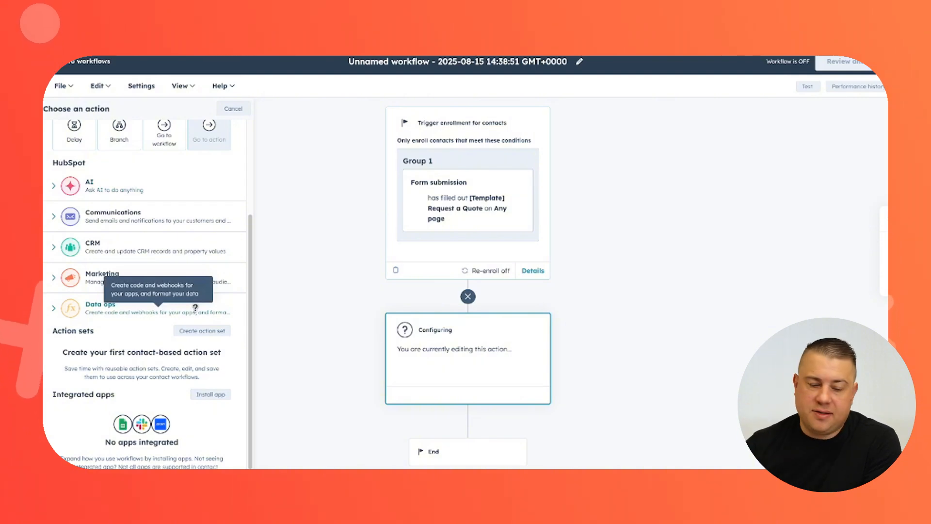
left_click(125, 256)
scroll(126, 291, "down", 3)
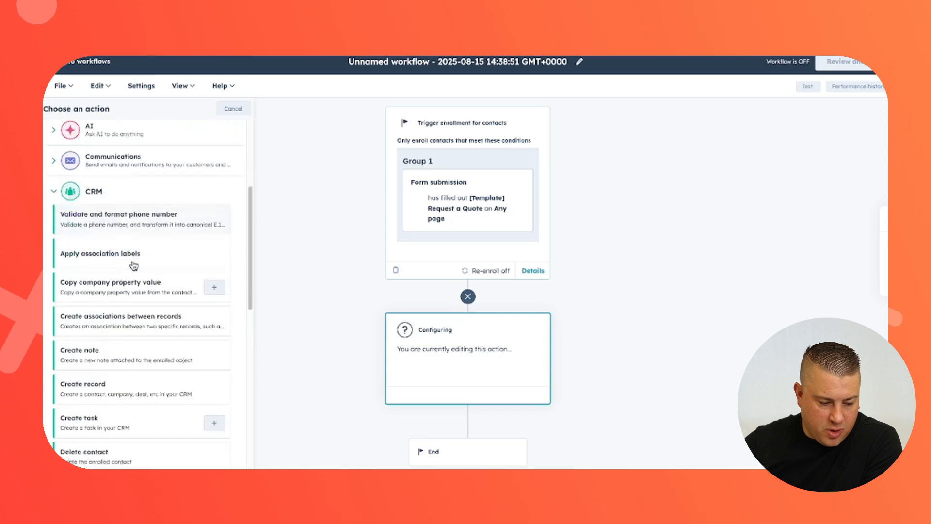
left_click(135, 367)
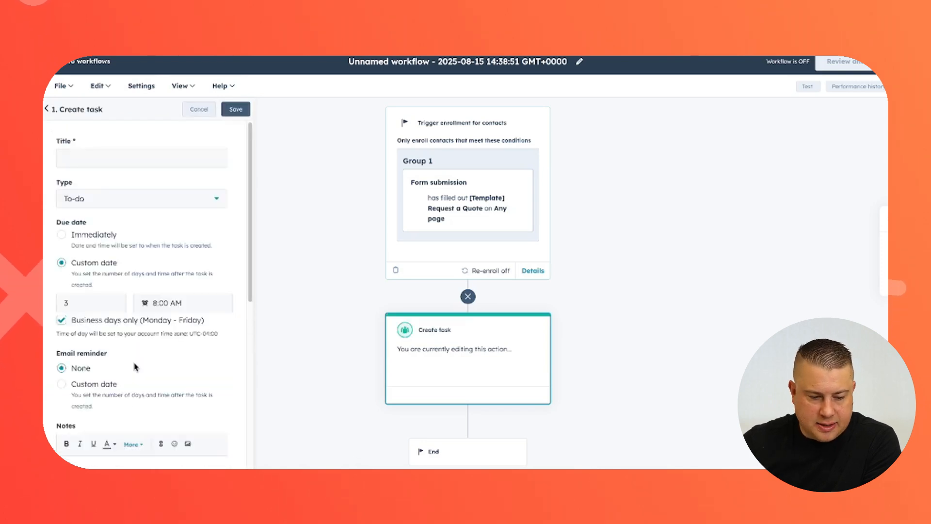
Step: Title the task "Follow-up with" followed by the enrolled contact's First Name and Last Name tokens
left_click(150, 157)
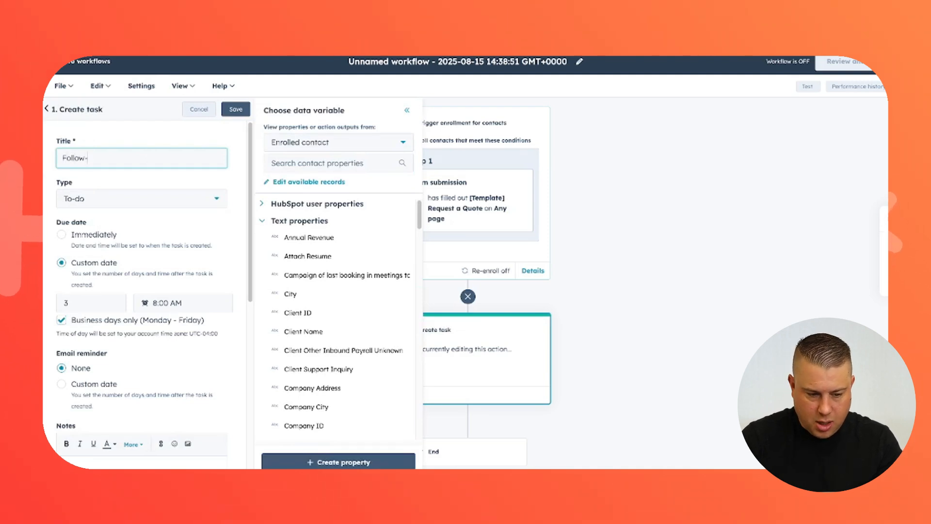
left_click(342, 162)
type("first")
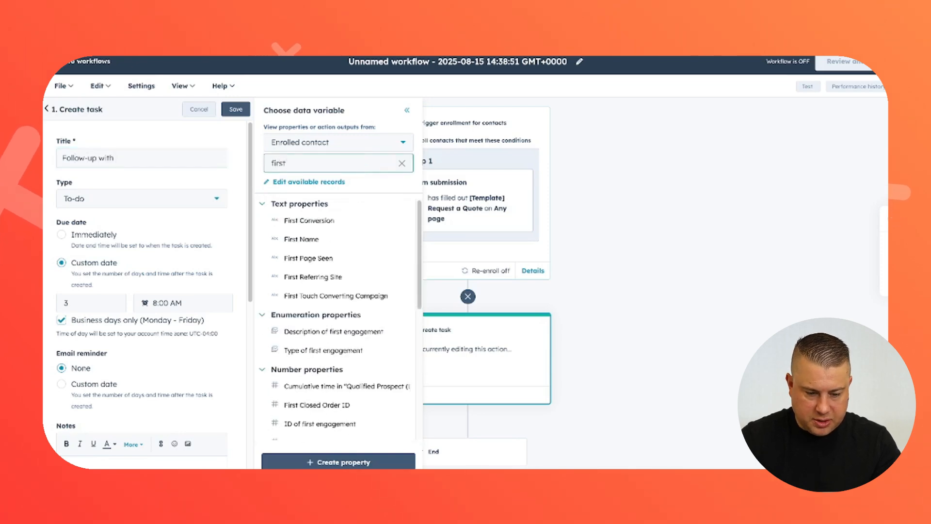
left_click(350, 246)
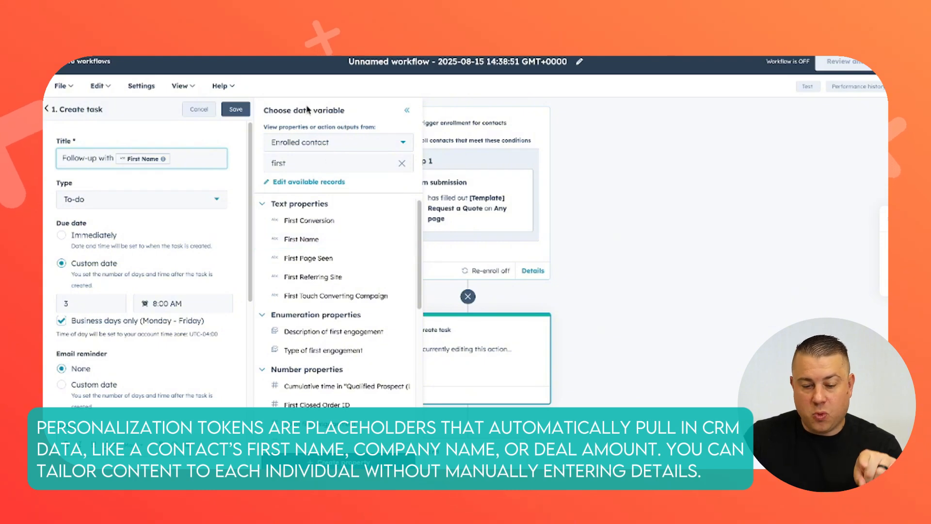
left_click(309, 166)
double_click(309, 166)
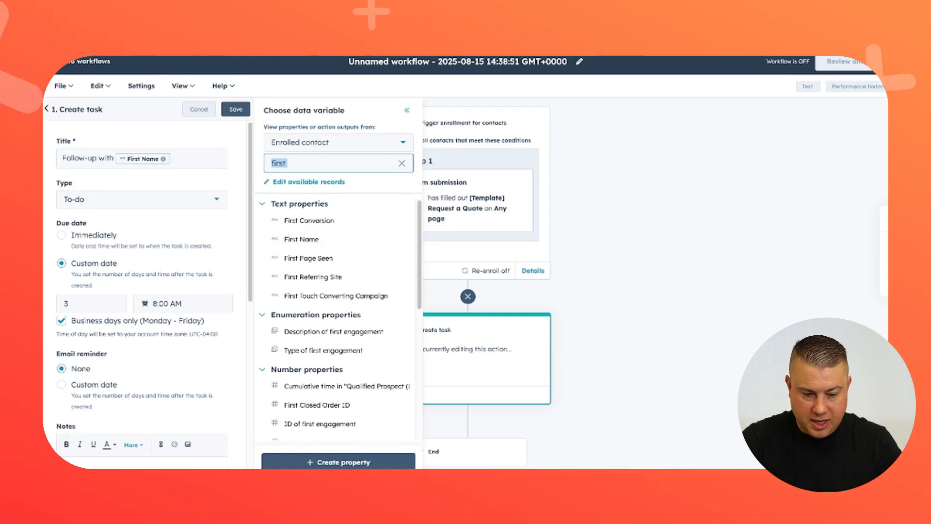
type("last")
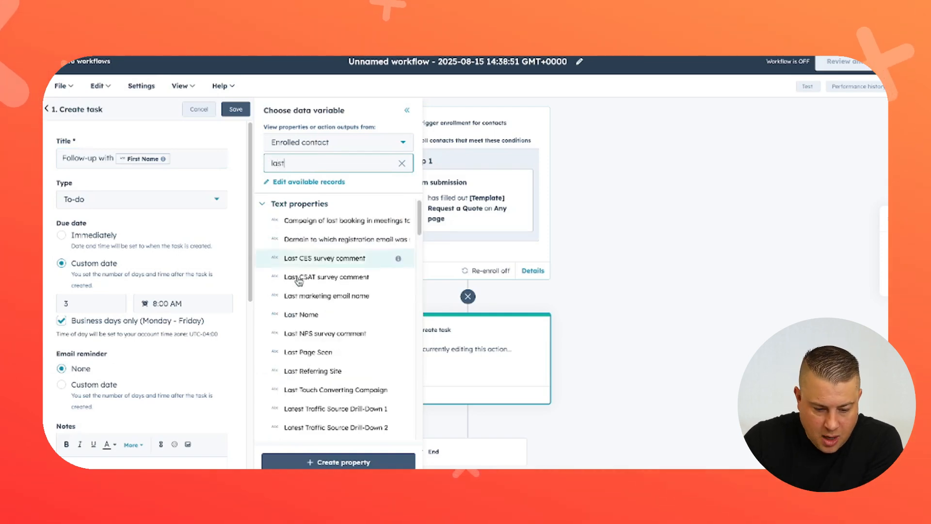
left_click(304, 314)
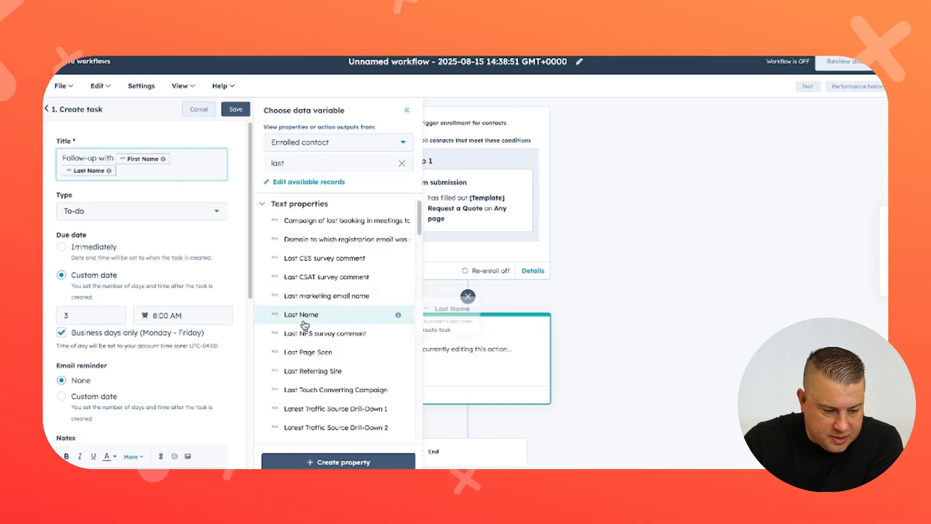
Step: Configure the task as a To-do due immediately, with its email reminder set to a custom date
left_click(133, 213)
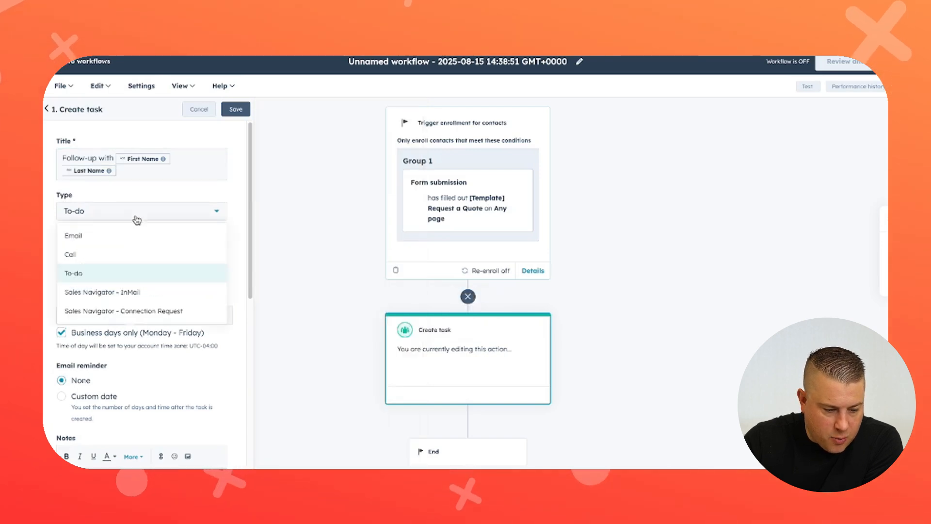
left_click(119, 276)
scroll(116, 269, "down", 1)
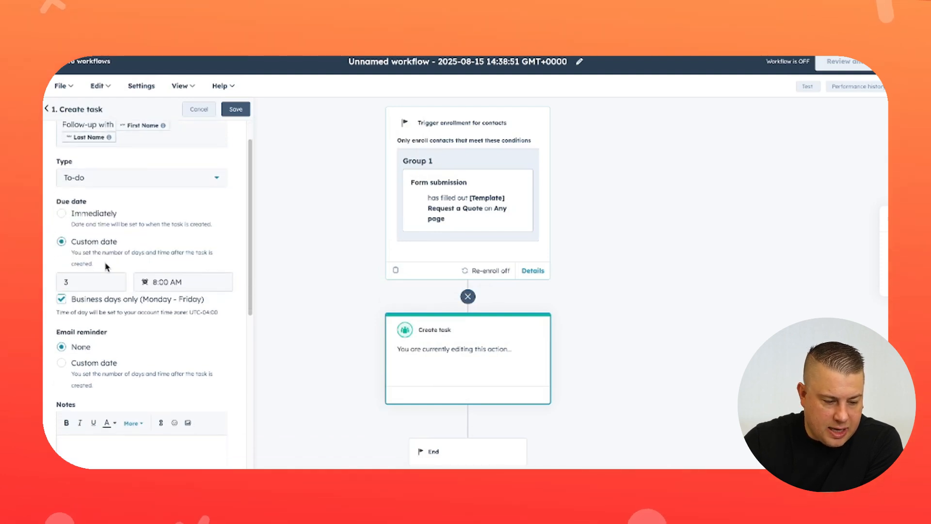
left_click(92, 221)
scroll(136, 271, "down", 1)
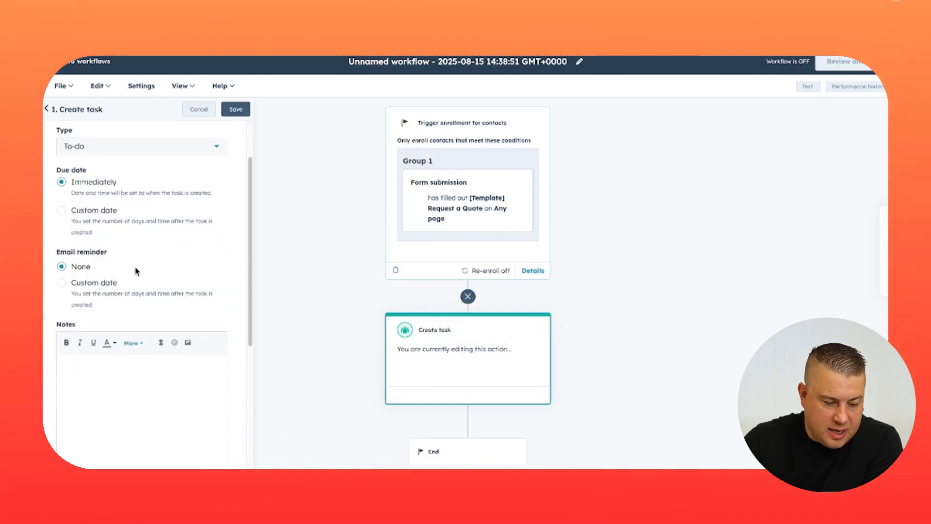
left_click(100, 283)
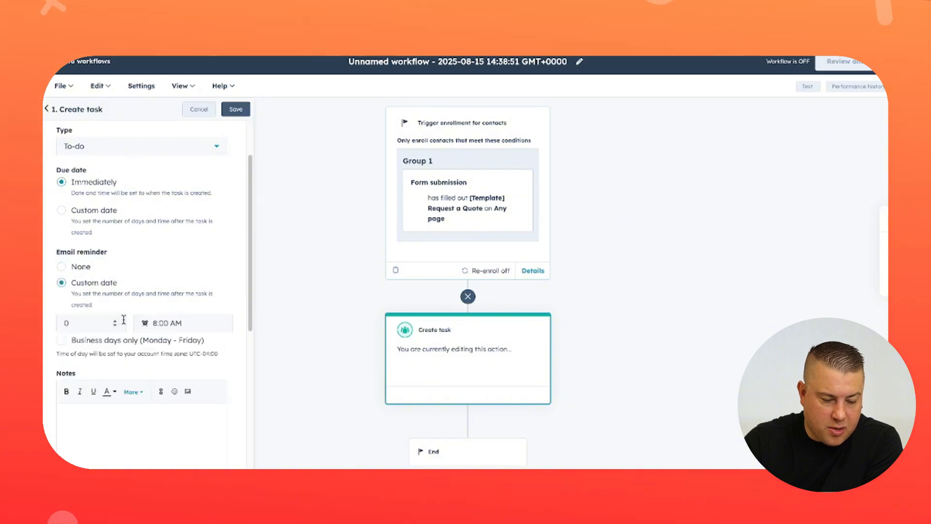
Step: Enter "This contact just requested a quote through our website." in the task notes
scroll(124, 320, "down", 2)
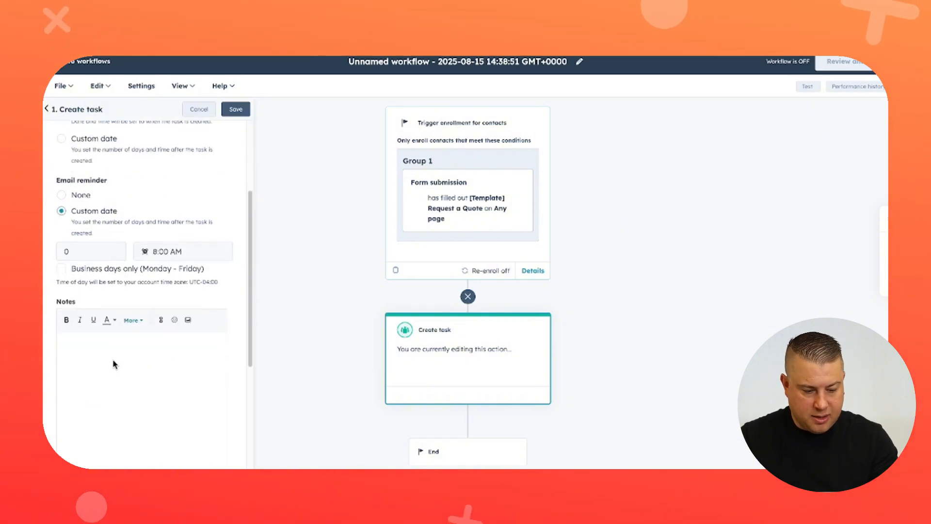
left_click(92, 340)
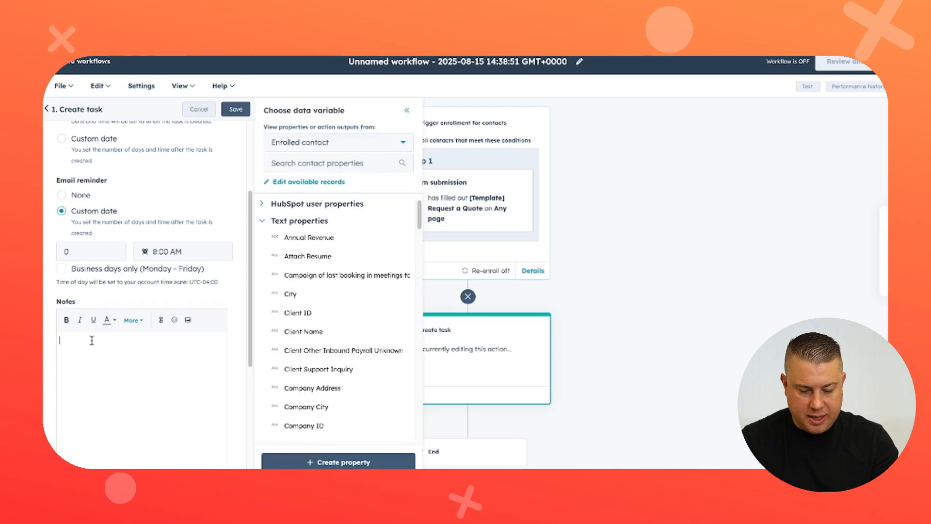
type("This d")
type("ontact jus")
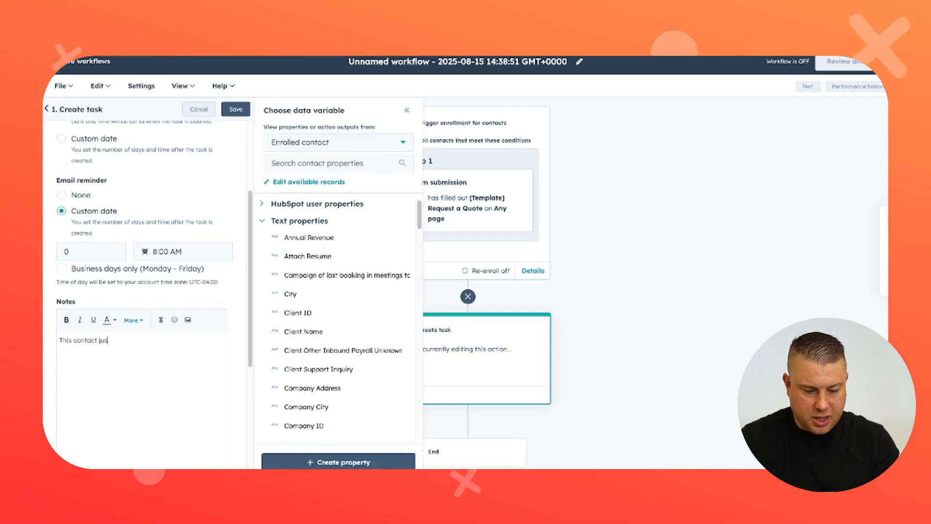
type("t requested a quote through our website.")
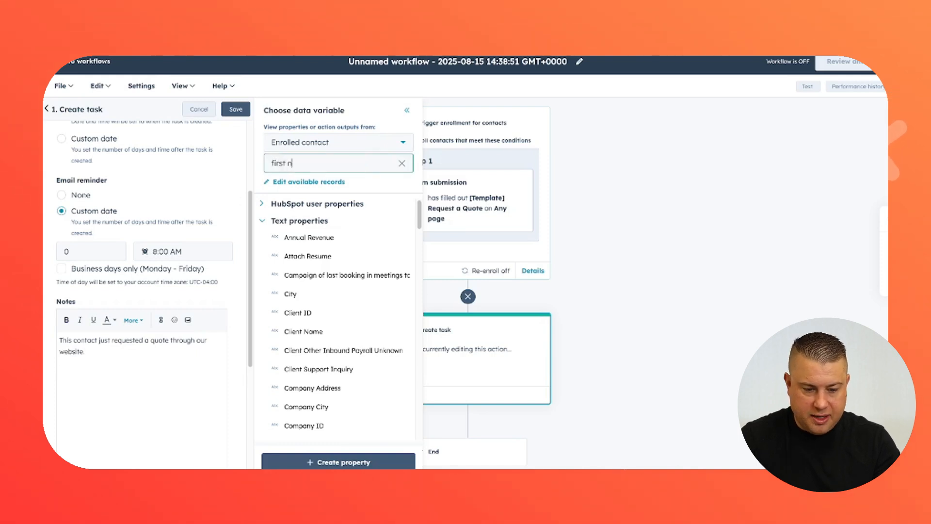
Step: Insert the enrolled contact's First Name and Last Name tokens below the sentence in the task notes
left_click(318, 245)
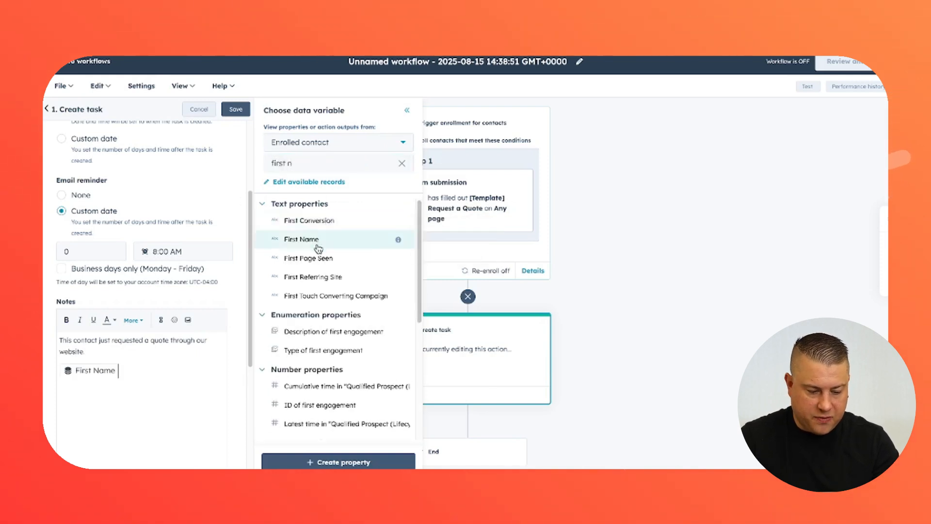
left_click(337, 158)
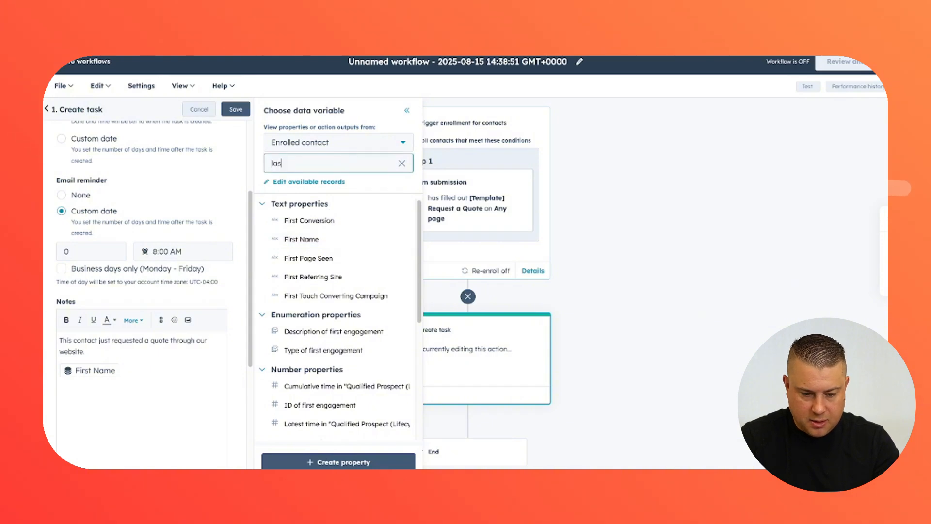
type("last n")
left_click(328, 295)
Step: Add the enrolled contact's Company Name, Primary Role and Message tokens to the task notes, each on its own line
triple_click(335, 163)
type("comp")
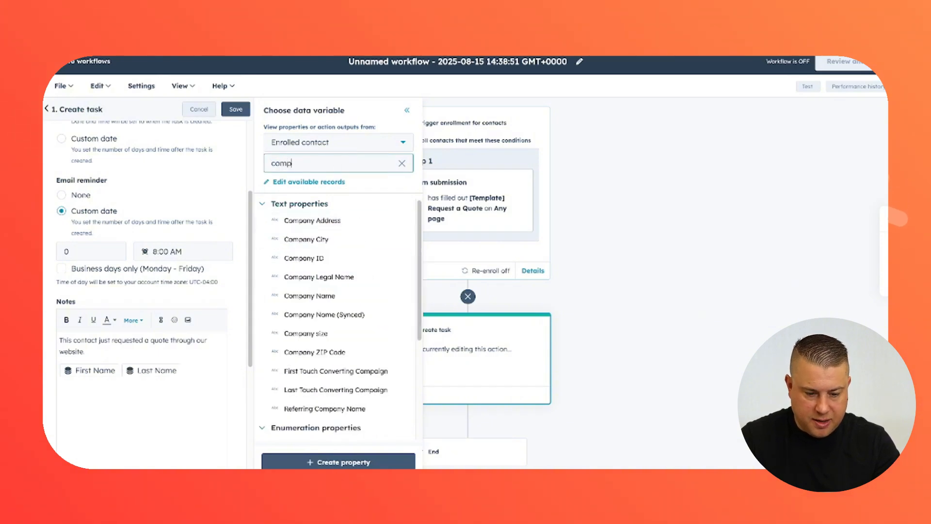
left_click(339, 295)
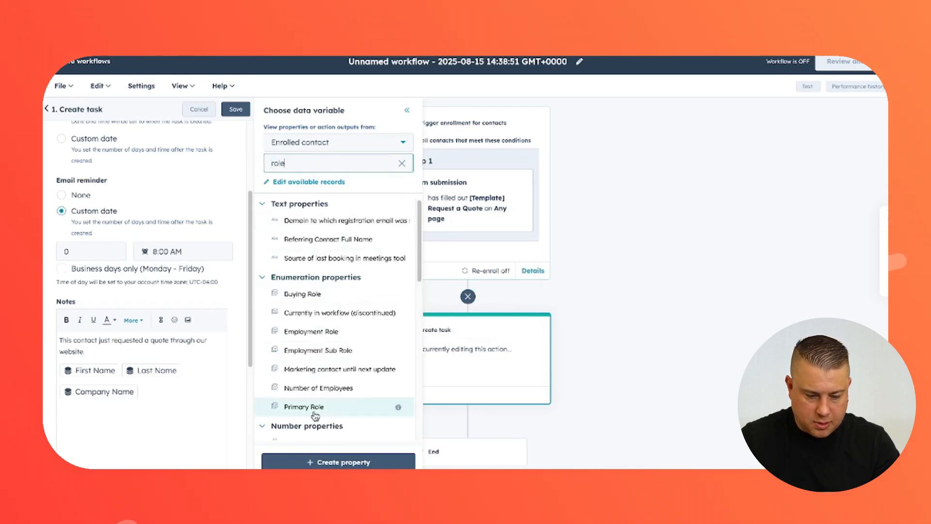
double_click(334, 168)
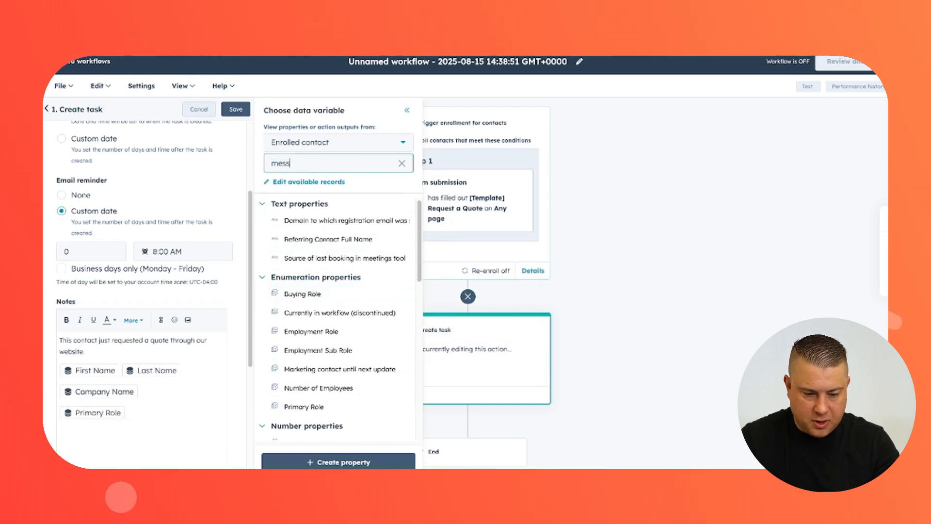
type("mess")
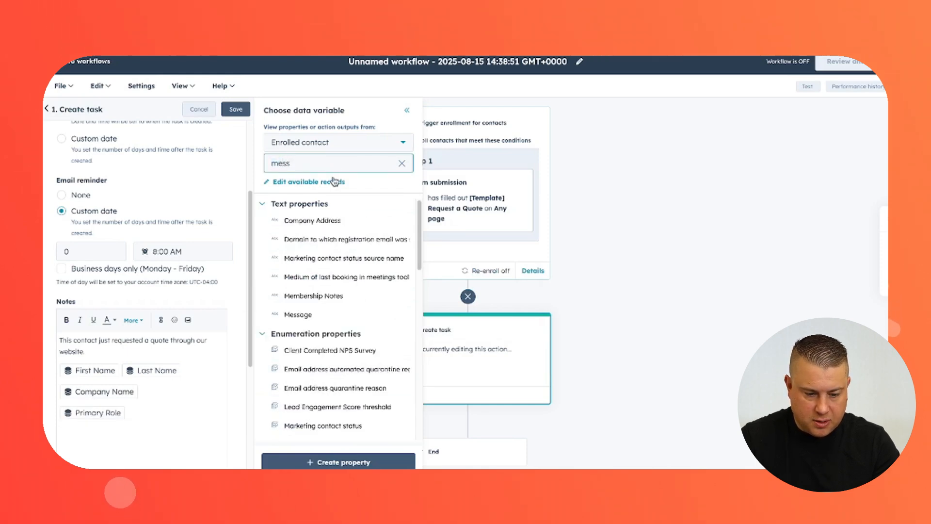
left_click(323, 316)
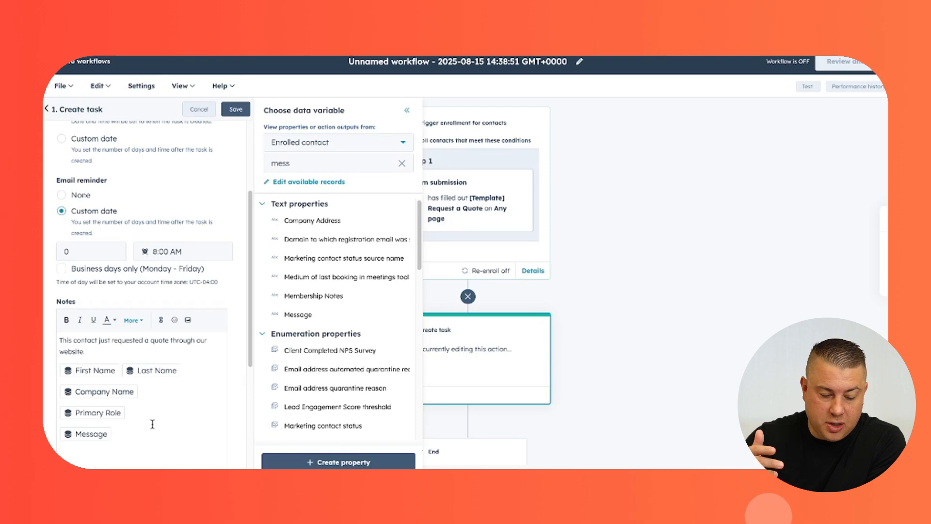
Step: Add the task to the Prospecting shared task queue and set its priority to High
scroll(152, 424, "down", 5)
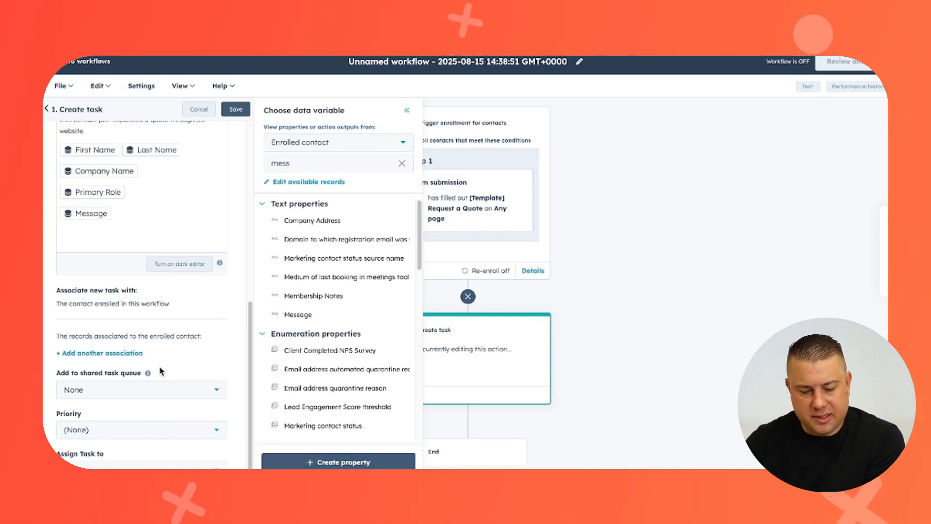
left_click(159, 388)
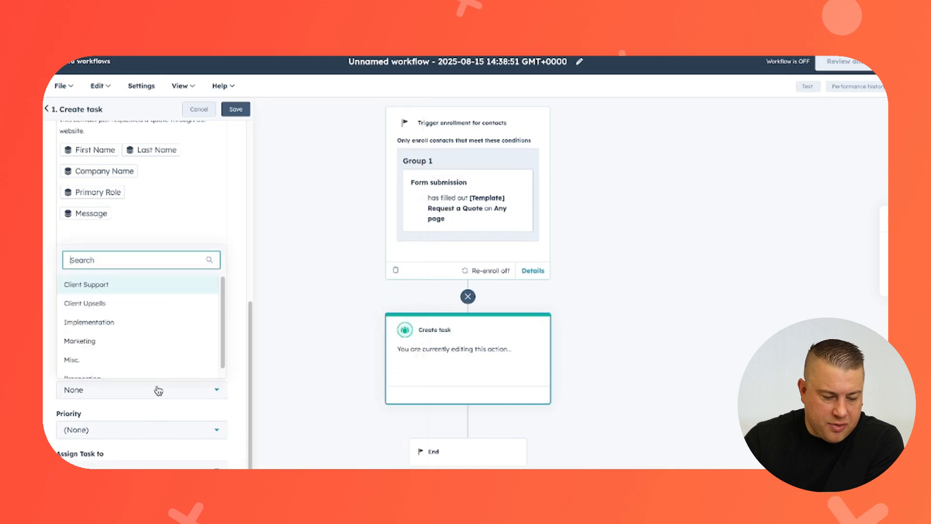
scroll(161, 318, "down", 1)
scroll(151, 334, "up", 1)
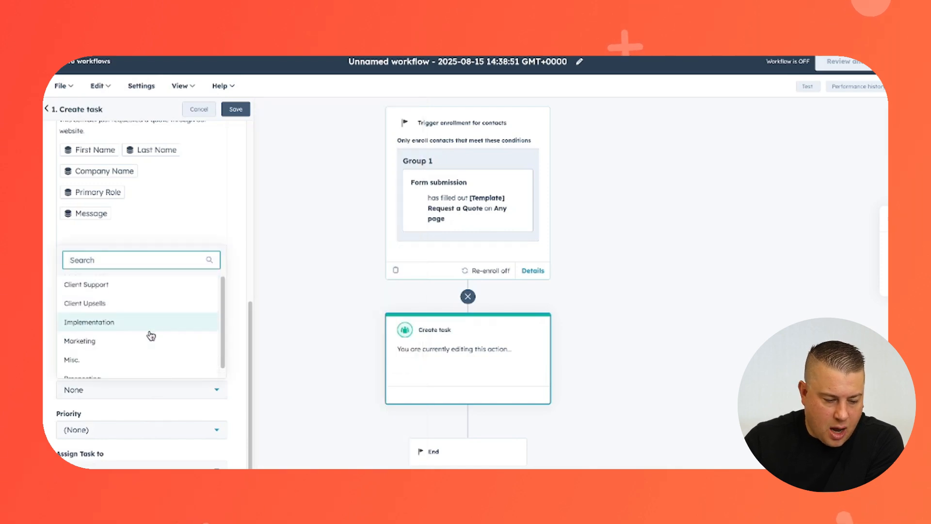
scroll(151, 335, "down", 1)
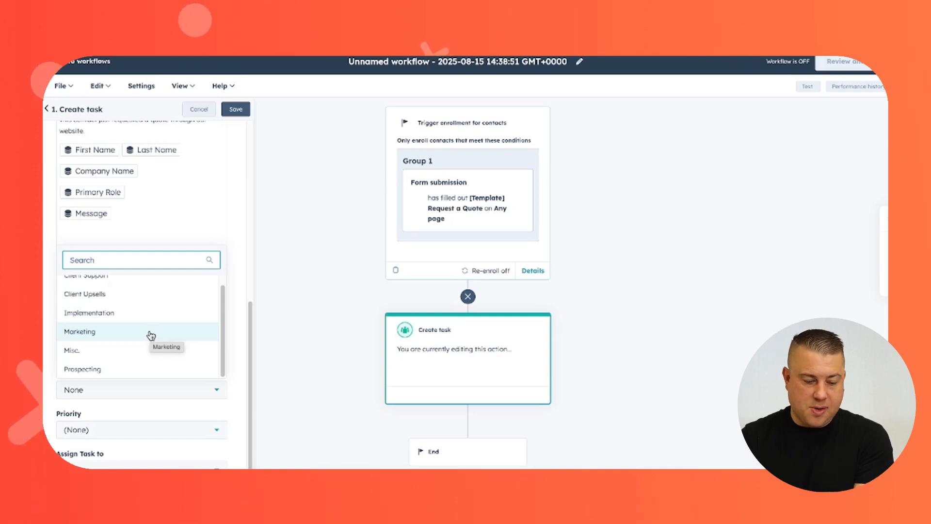
left_click(141, 369)
left_click(120, 438)
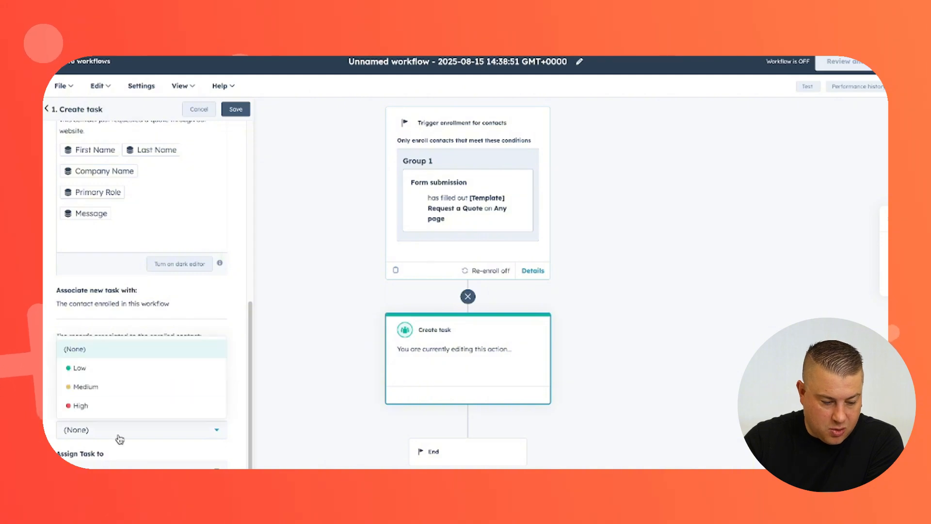
left_click(119, 407)
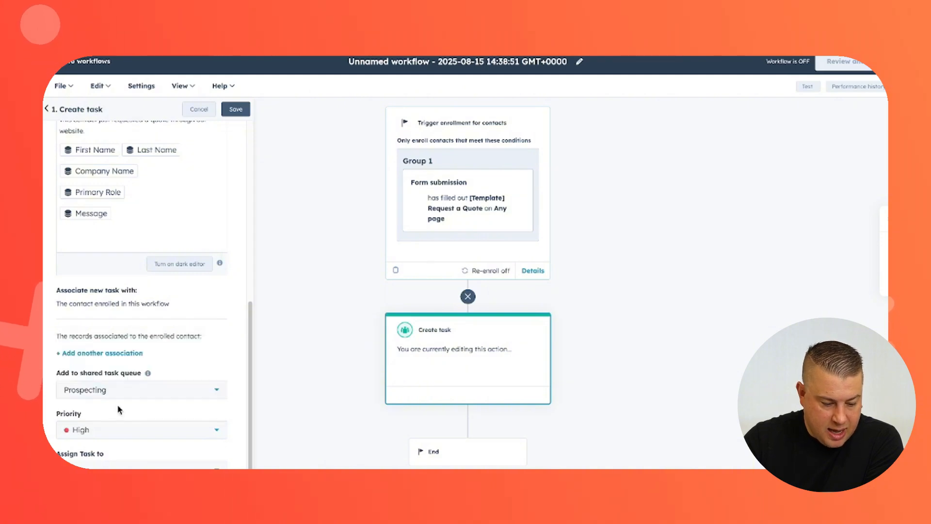
Step: Assign the task to a specific user and save the Create task action
left_click(121, 467)
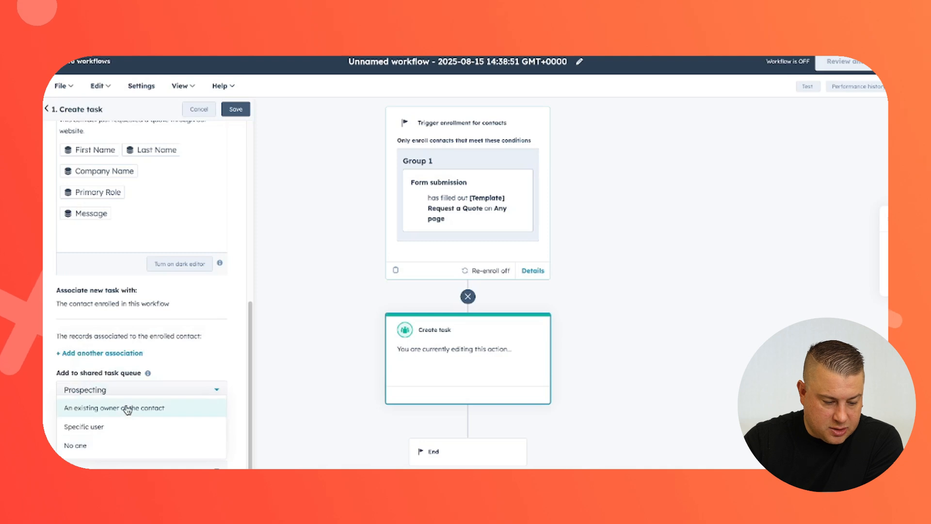
left_click(123, 426)
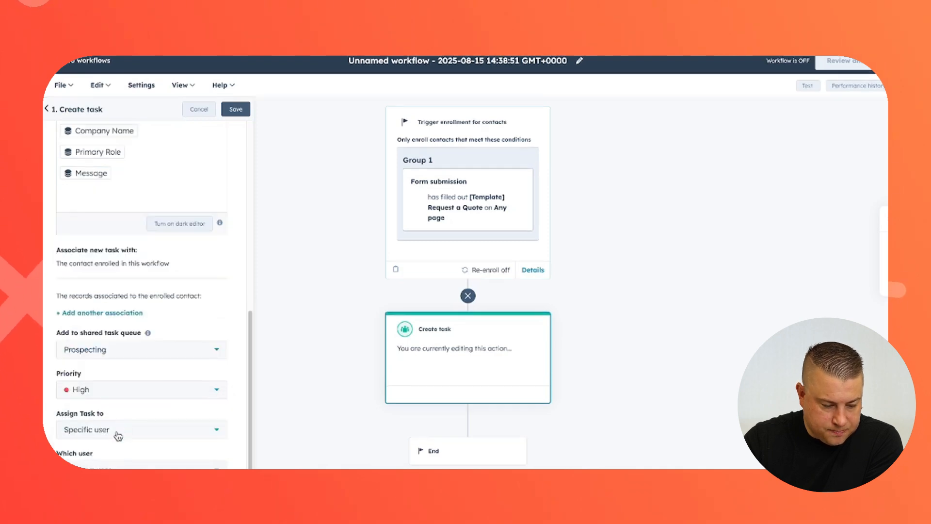
left_click(108, 469)
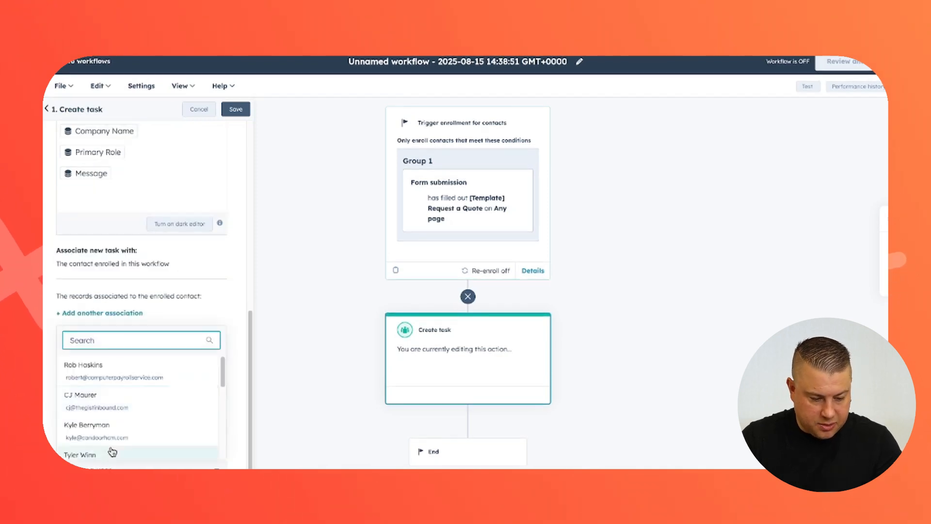
left_click(123, 409)
left_click(236, 110)
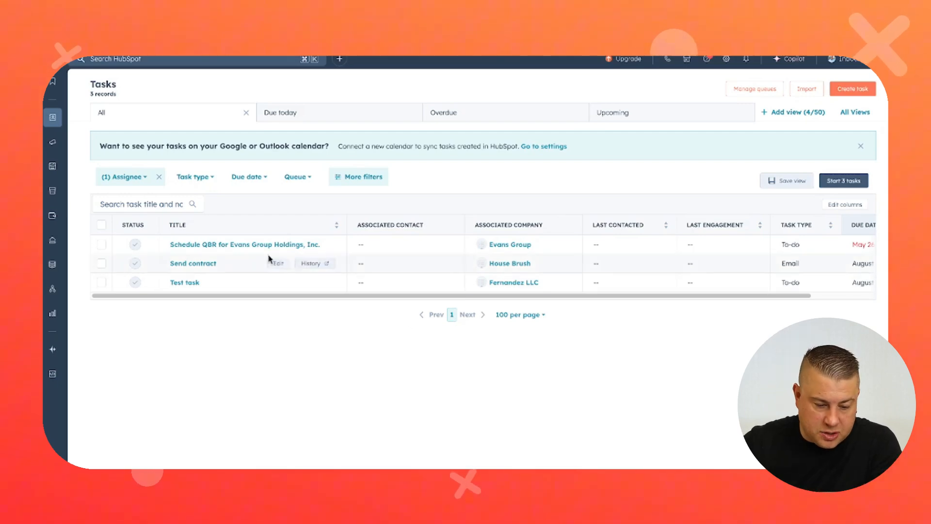
Step: Open the Evans Group company record from the task list and review the tasks among its activities
right_click(504, 246)
left_click(614, 177)
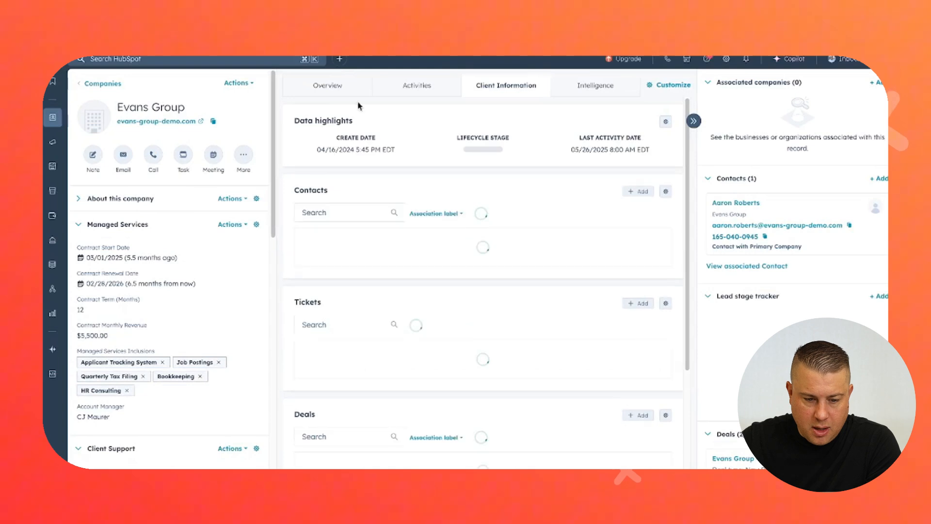
left_click(358, 93)
left_click(407, 95)
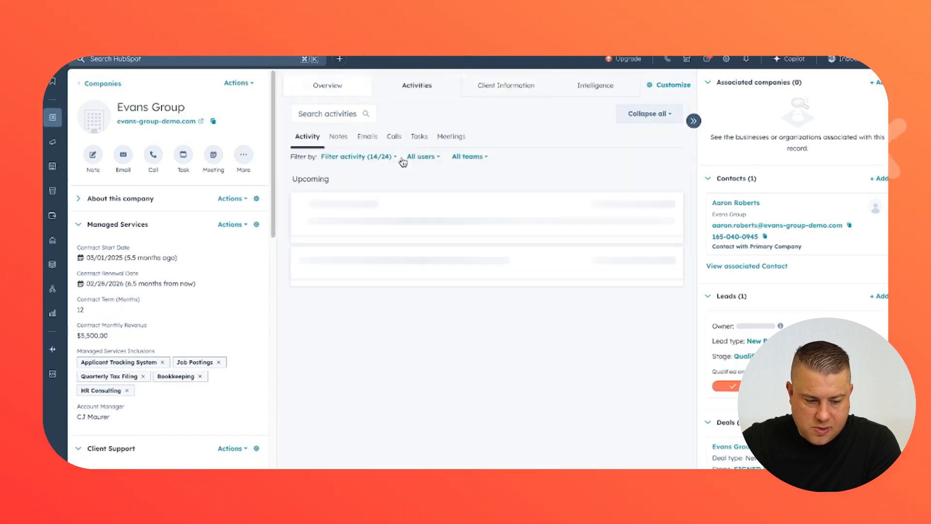
left_click(420, 138)
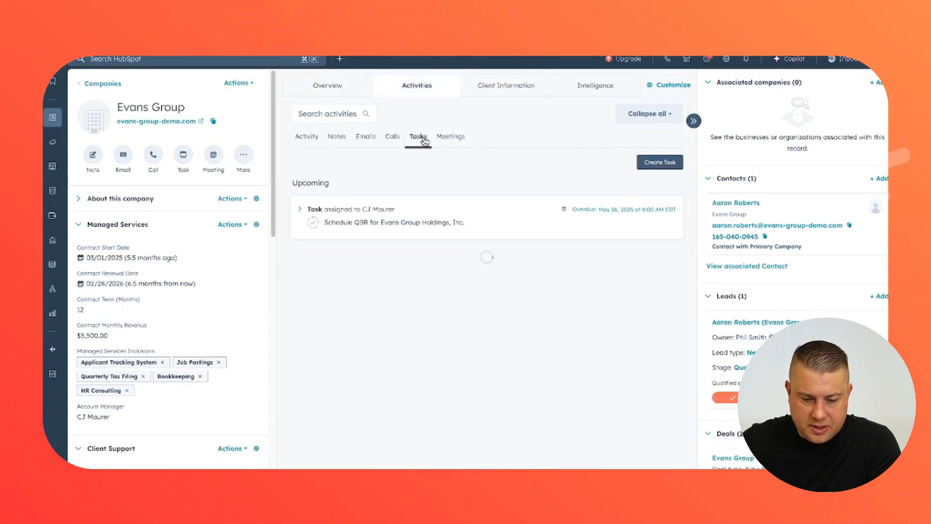
left_click(368, 213)
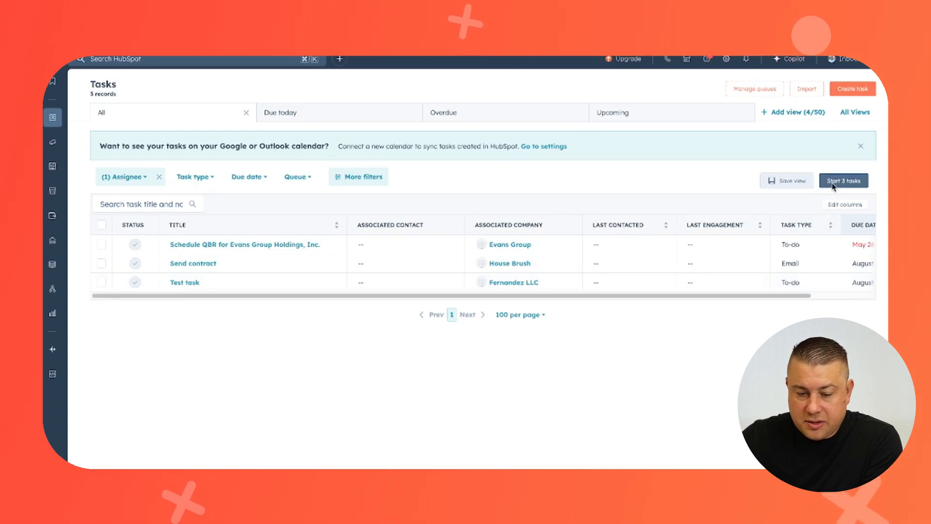
Step: Start working through the three listed tasks, beginning with the Schedule QBR task for Evans Group Holdings, Inc
left_click(834, 186)
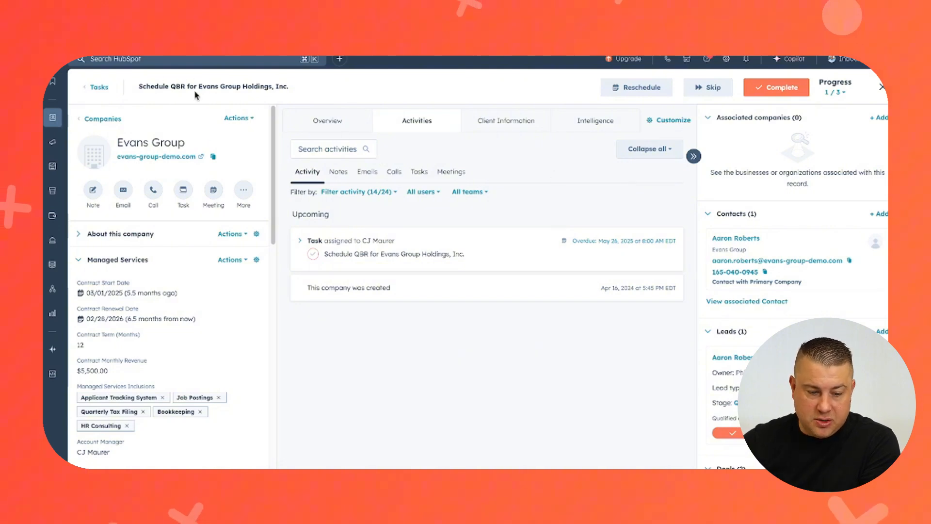
left_click_drag(159, 87, 238, 88)
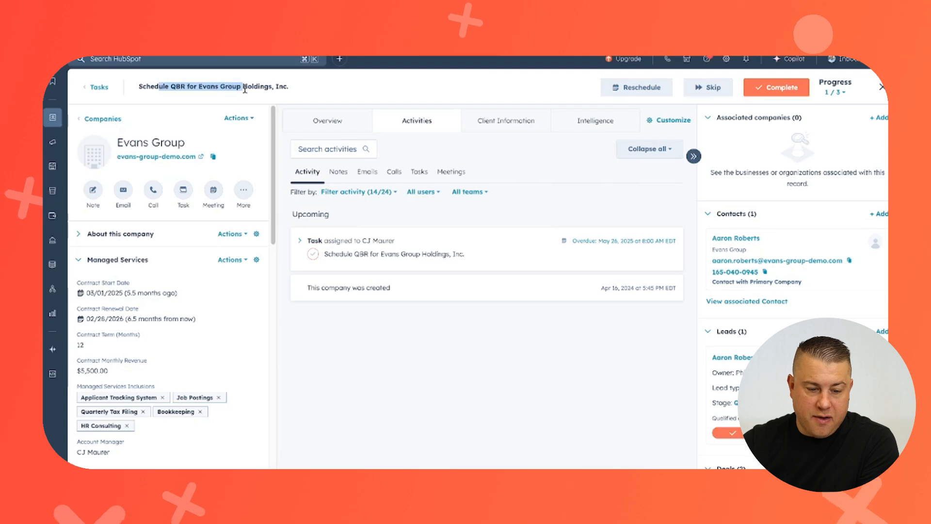
left_click(245, 90)
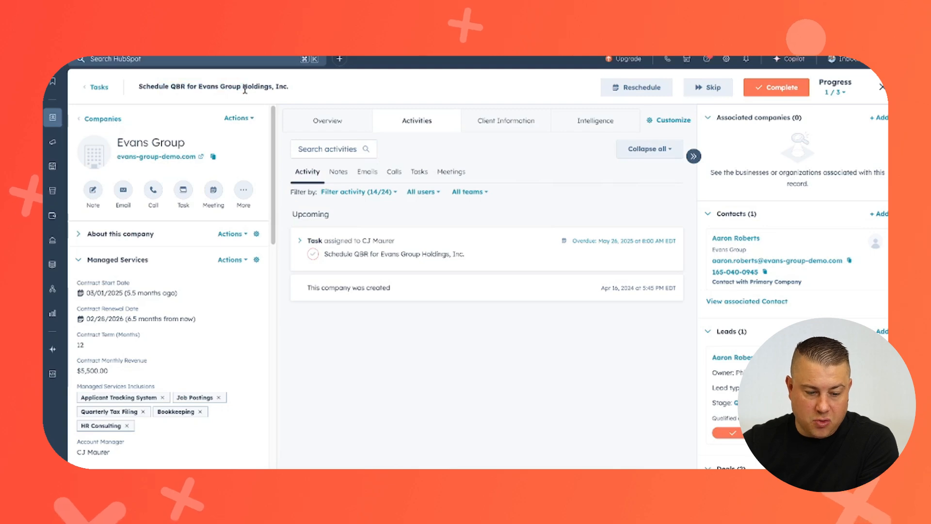
Step: Preview the meeting scheduler for Evans Group without booking, and complete its Schedule QBR task to advance to the next task
left_click(214, 190)
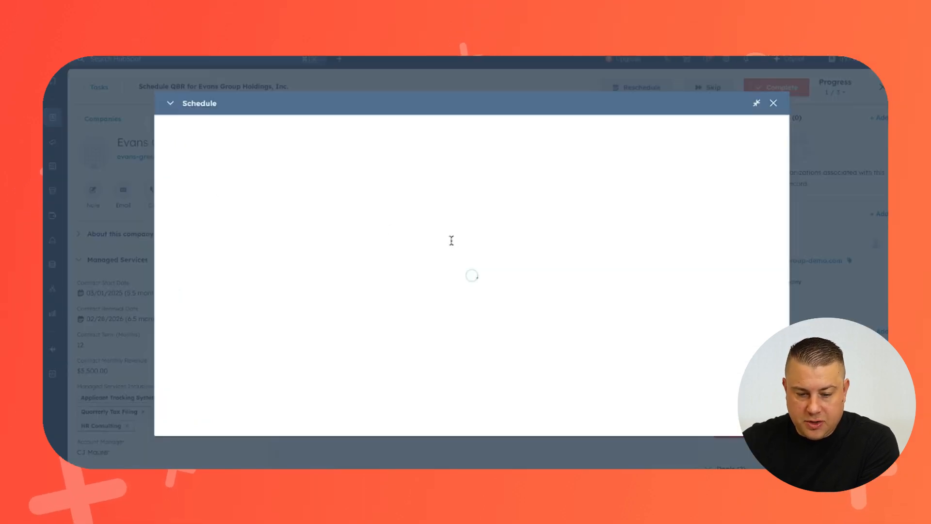
left_click(773, 103)
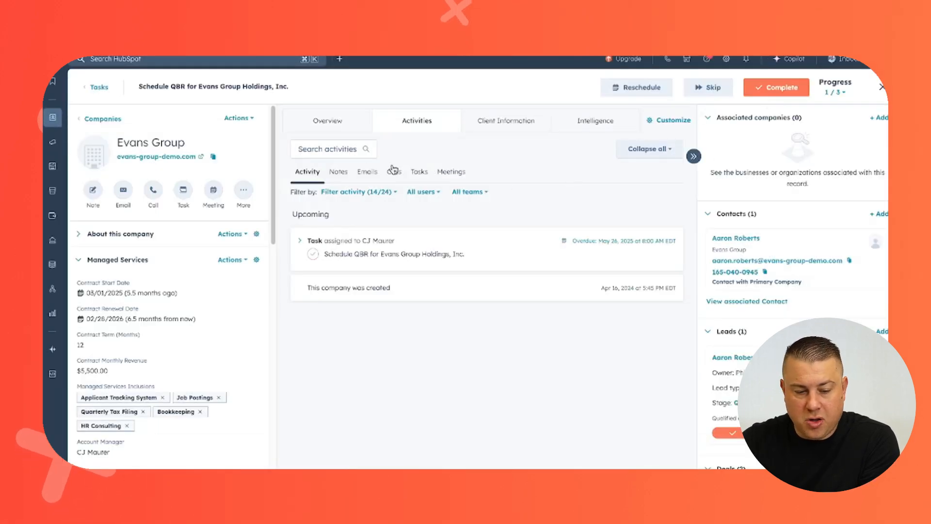
left_click(313, 256)
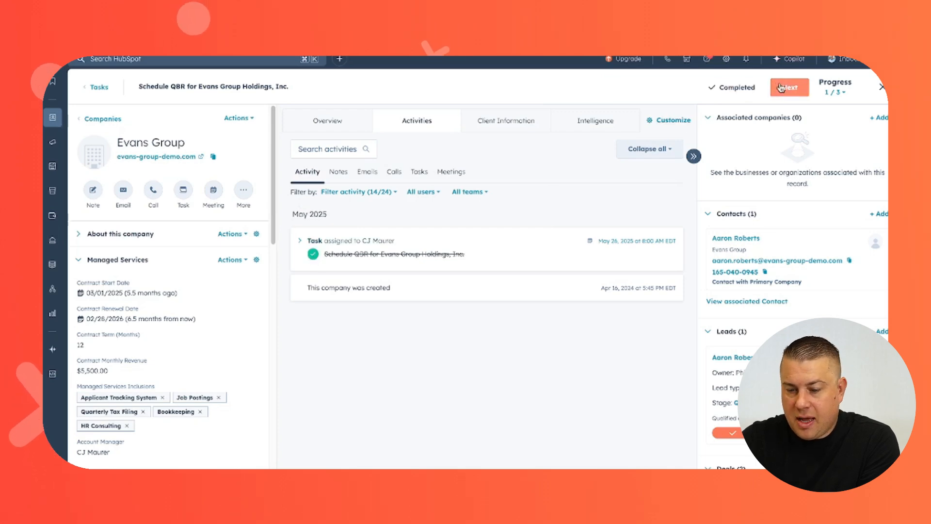
left_click(782, 88)
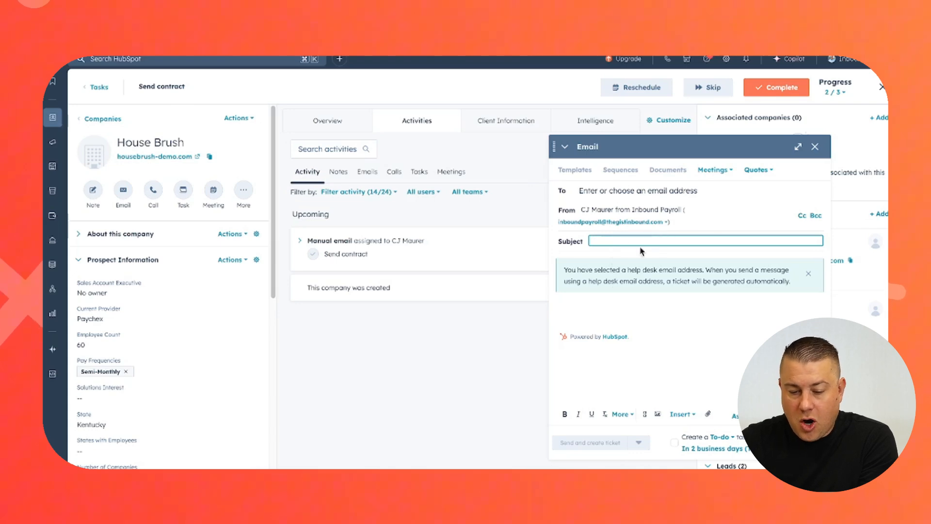
Step: Draft an email to a House Brush contact with the subject "test" and placeholder body text, and discard it unsent
left_click(656, 194)
left_click(650, 218)
left_click(644, 308)
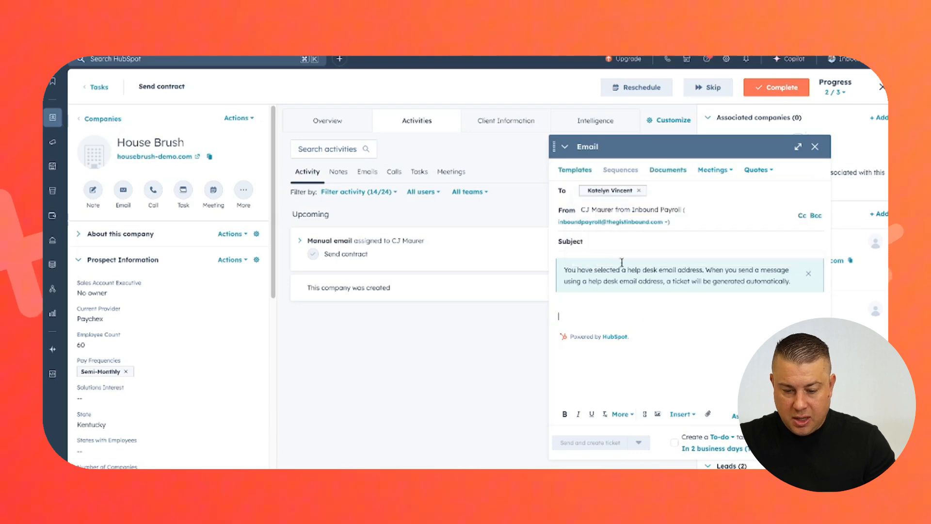
left_click(620, 239)
type("test")
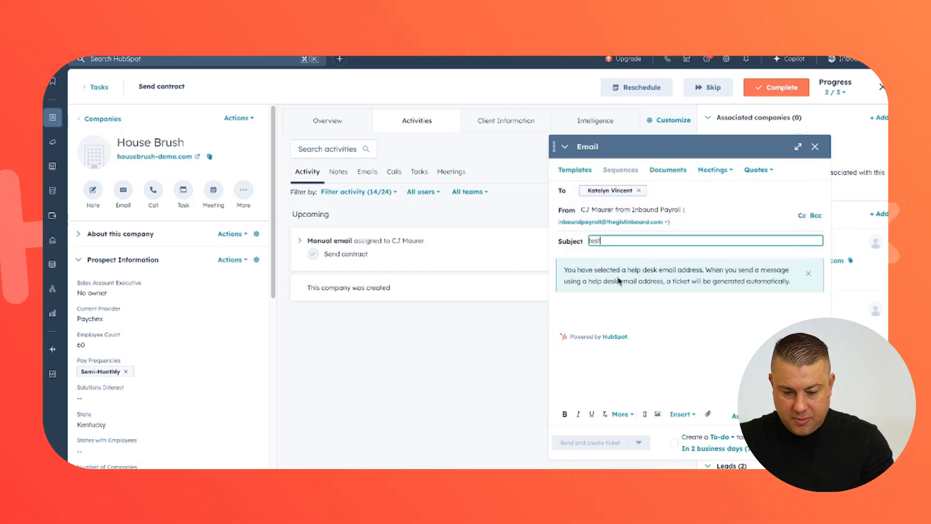
left_click(610, 305)
type("sldsfdd!")
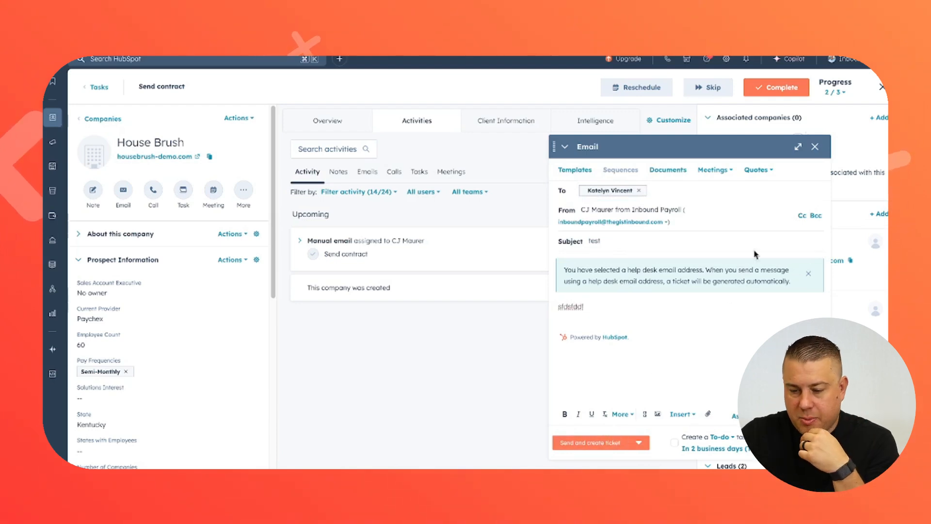
left_click(816, 148)
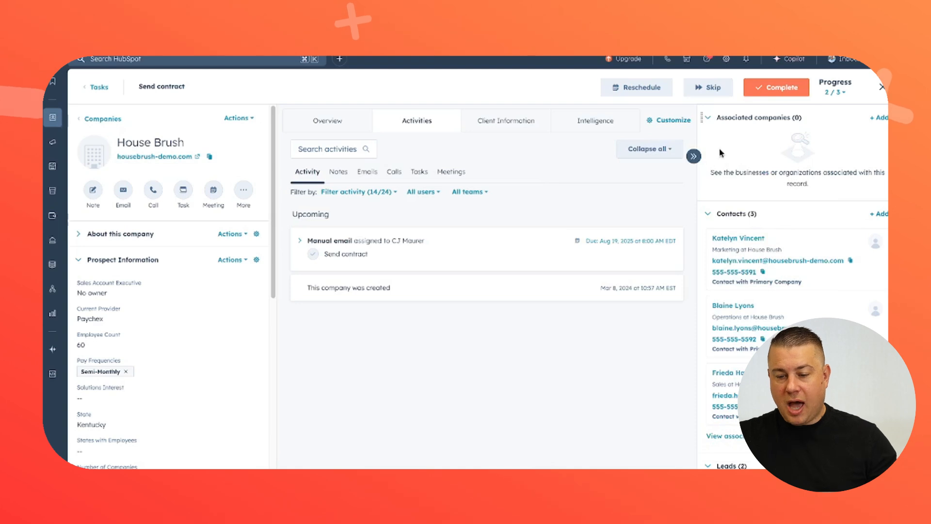
Step: Reschedule the Send contract task to be due in 1 week (Aug 22) at 8:00 AM and move on to the next task
left_click(636, 97)
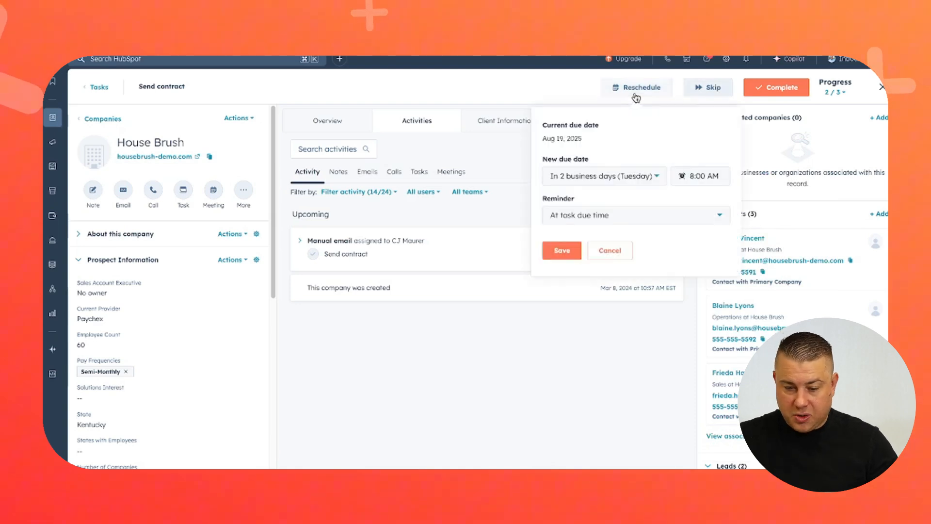
left_click(626, 179)
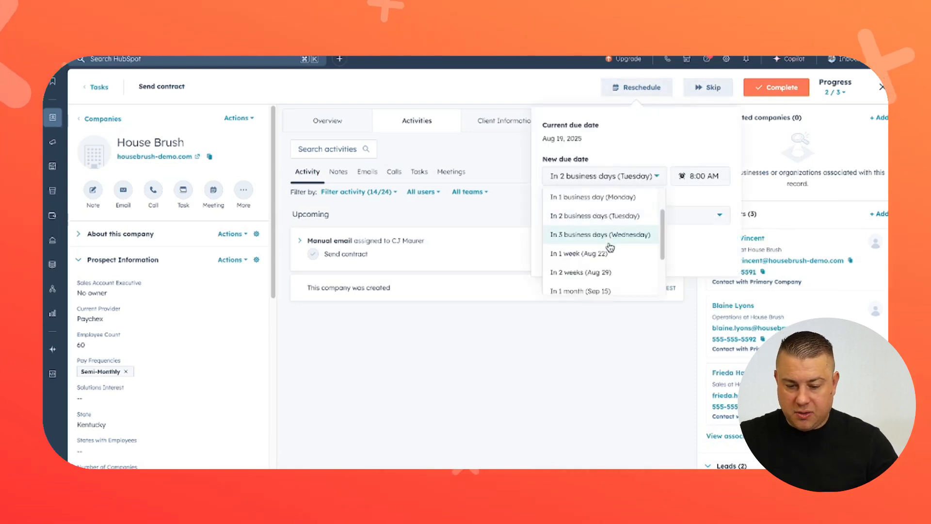
left_click(599, 253)
left_click(599, 254)
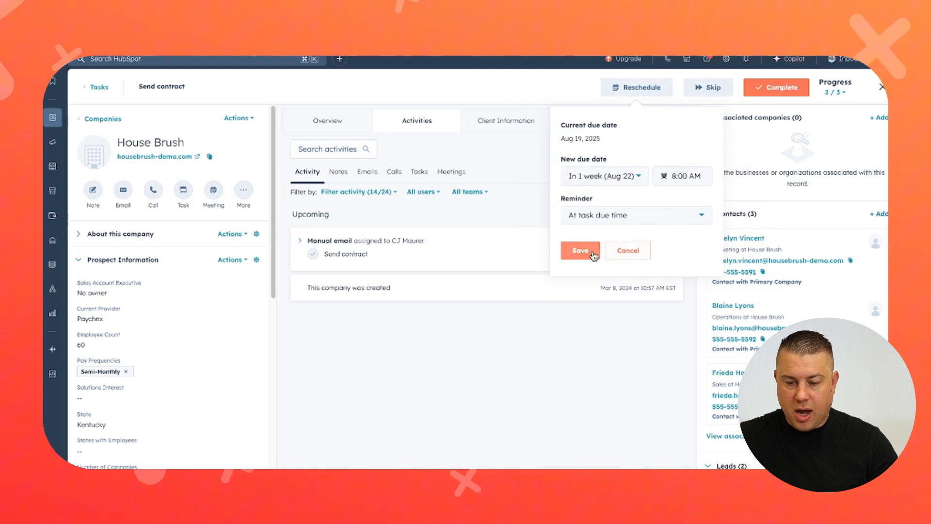
left_click(789, 97)
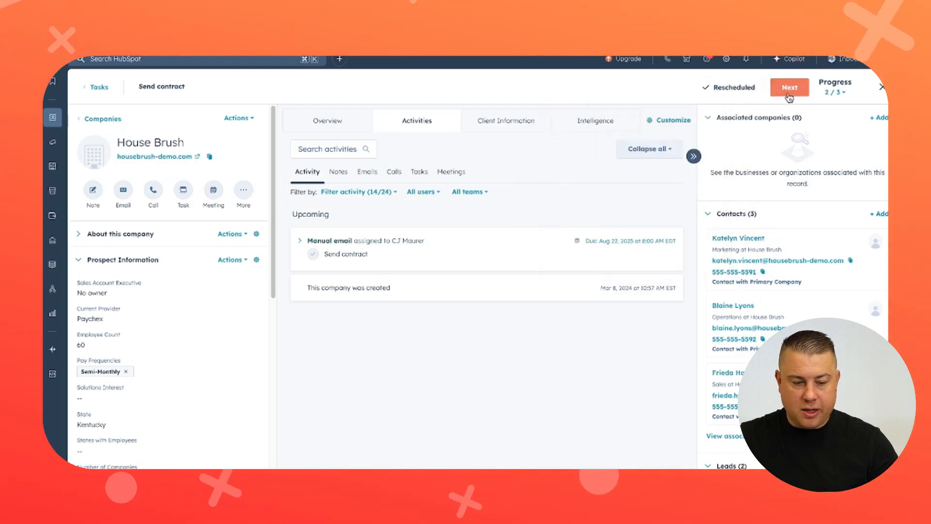